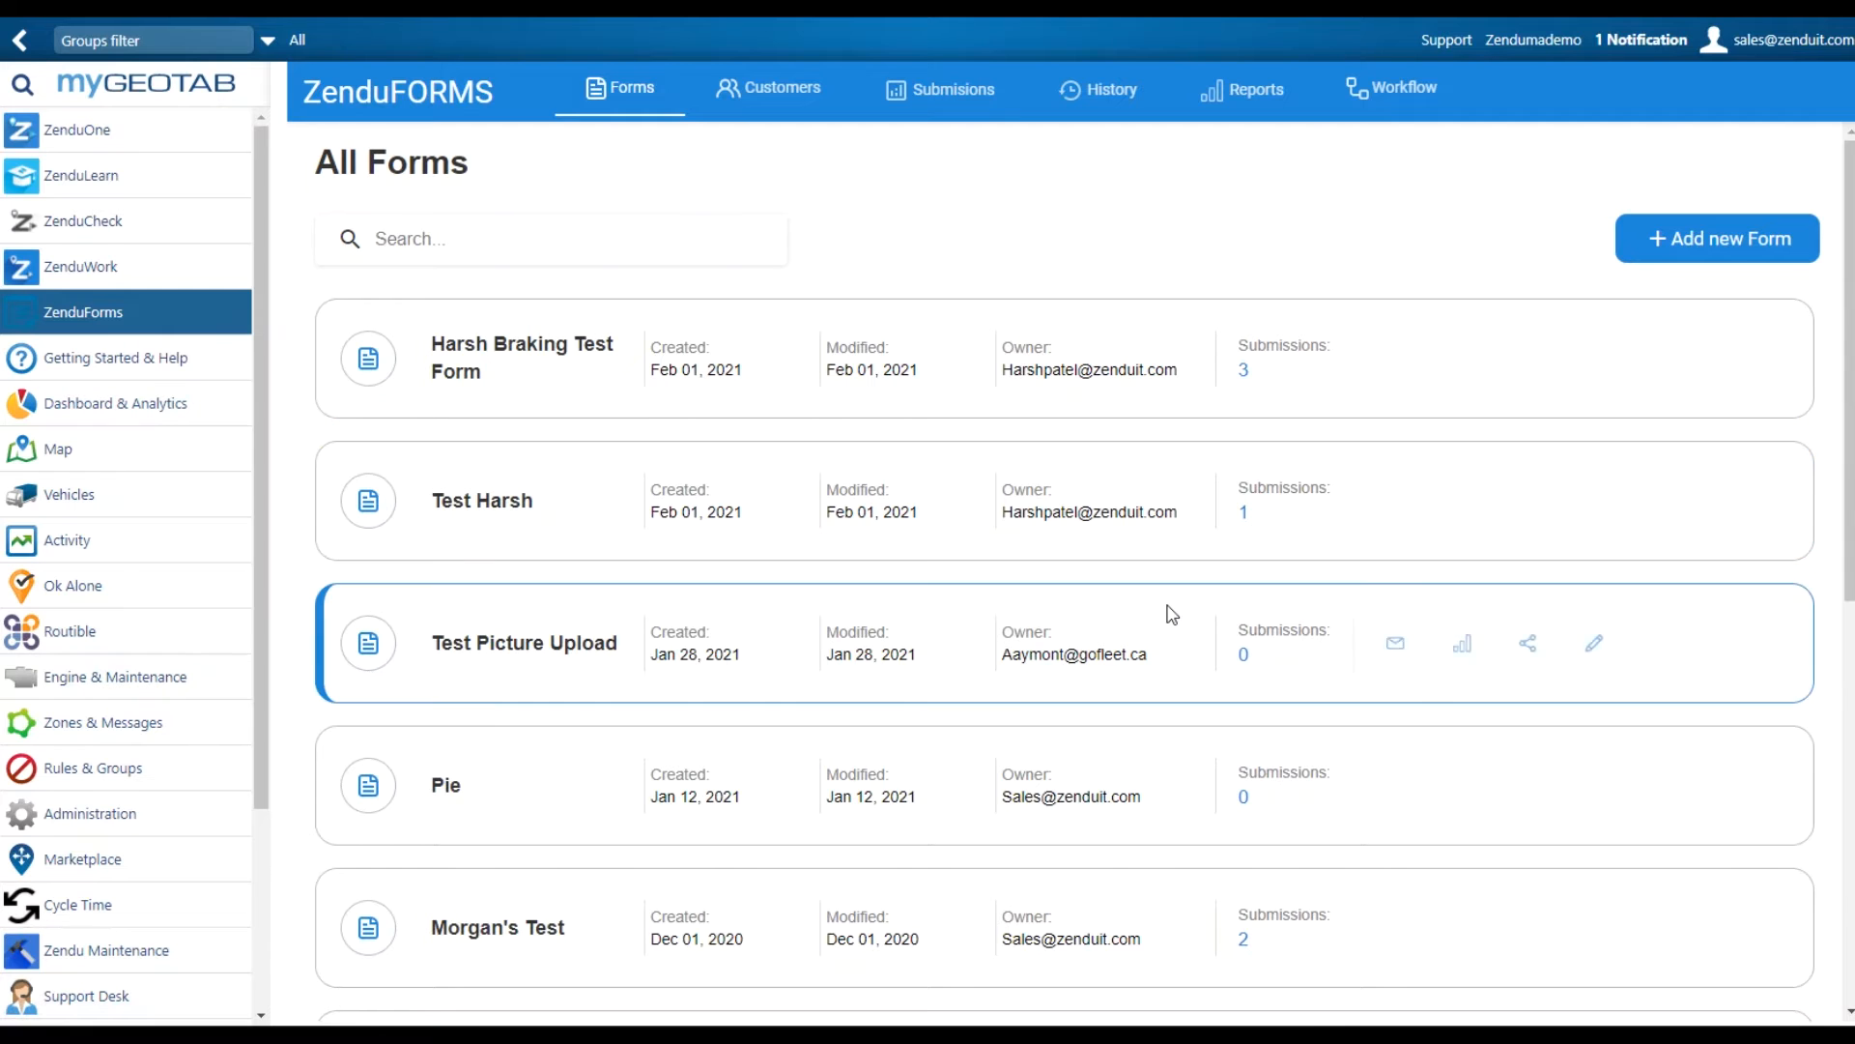
# Create a new blank form titled 'My Test', keeping all groups assigned
pyautogui.scroll(-8, 1172, 615)
pyautogui.scroll(7, 1172, 615)
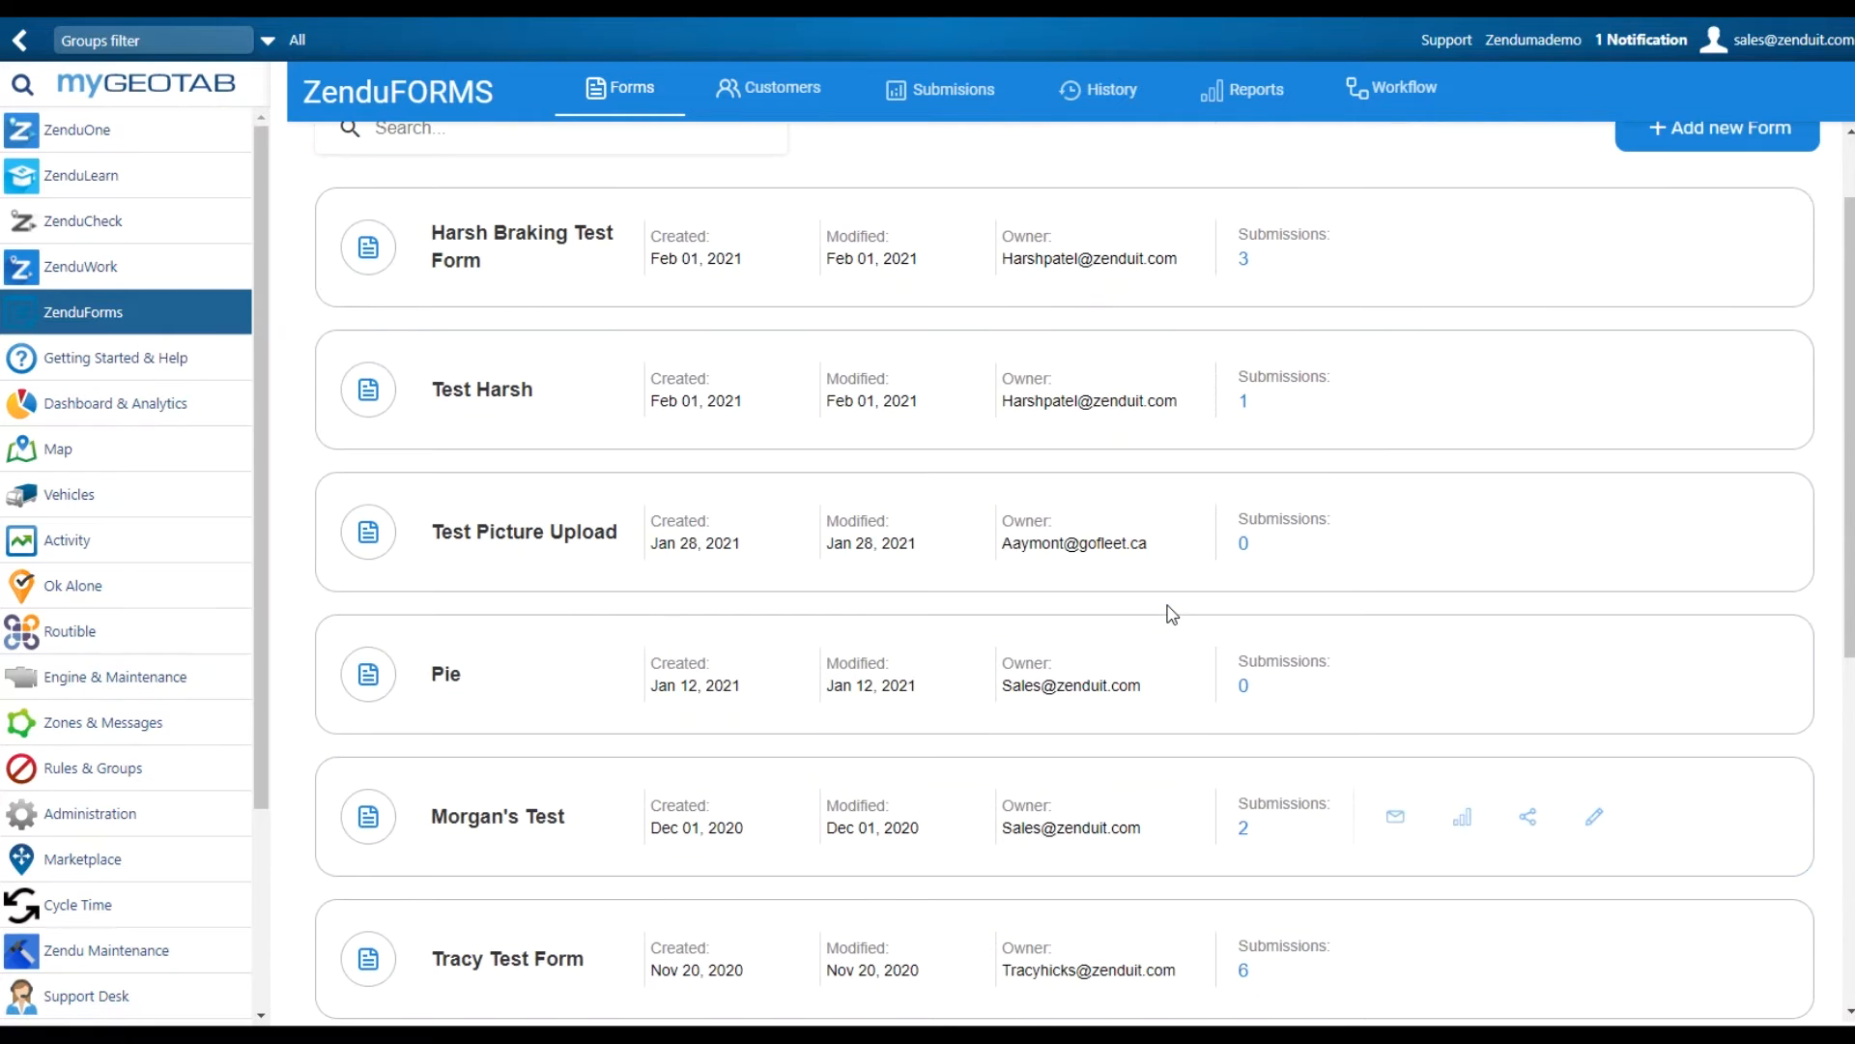
pyautogui.scroll(1, 1172, 615)
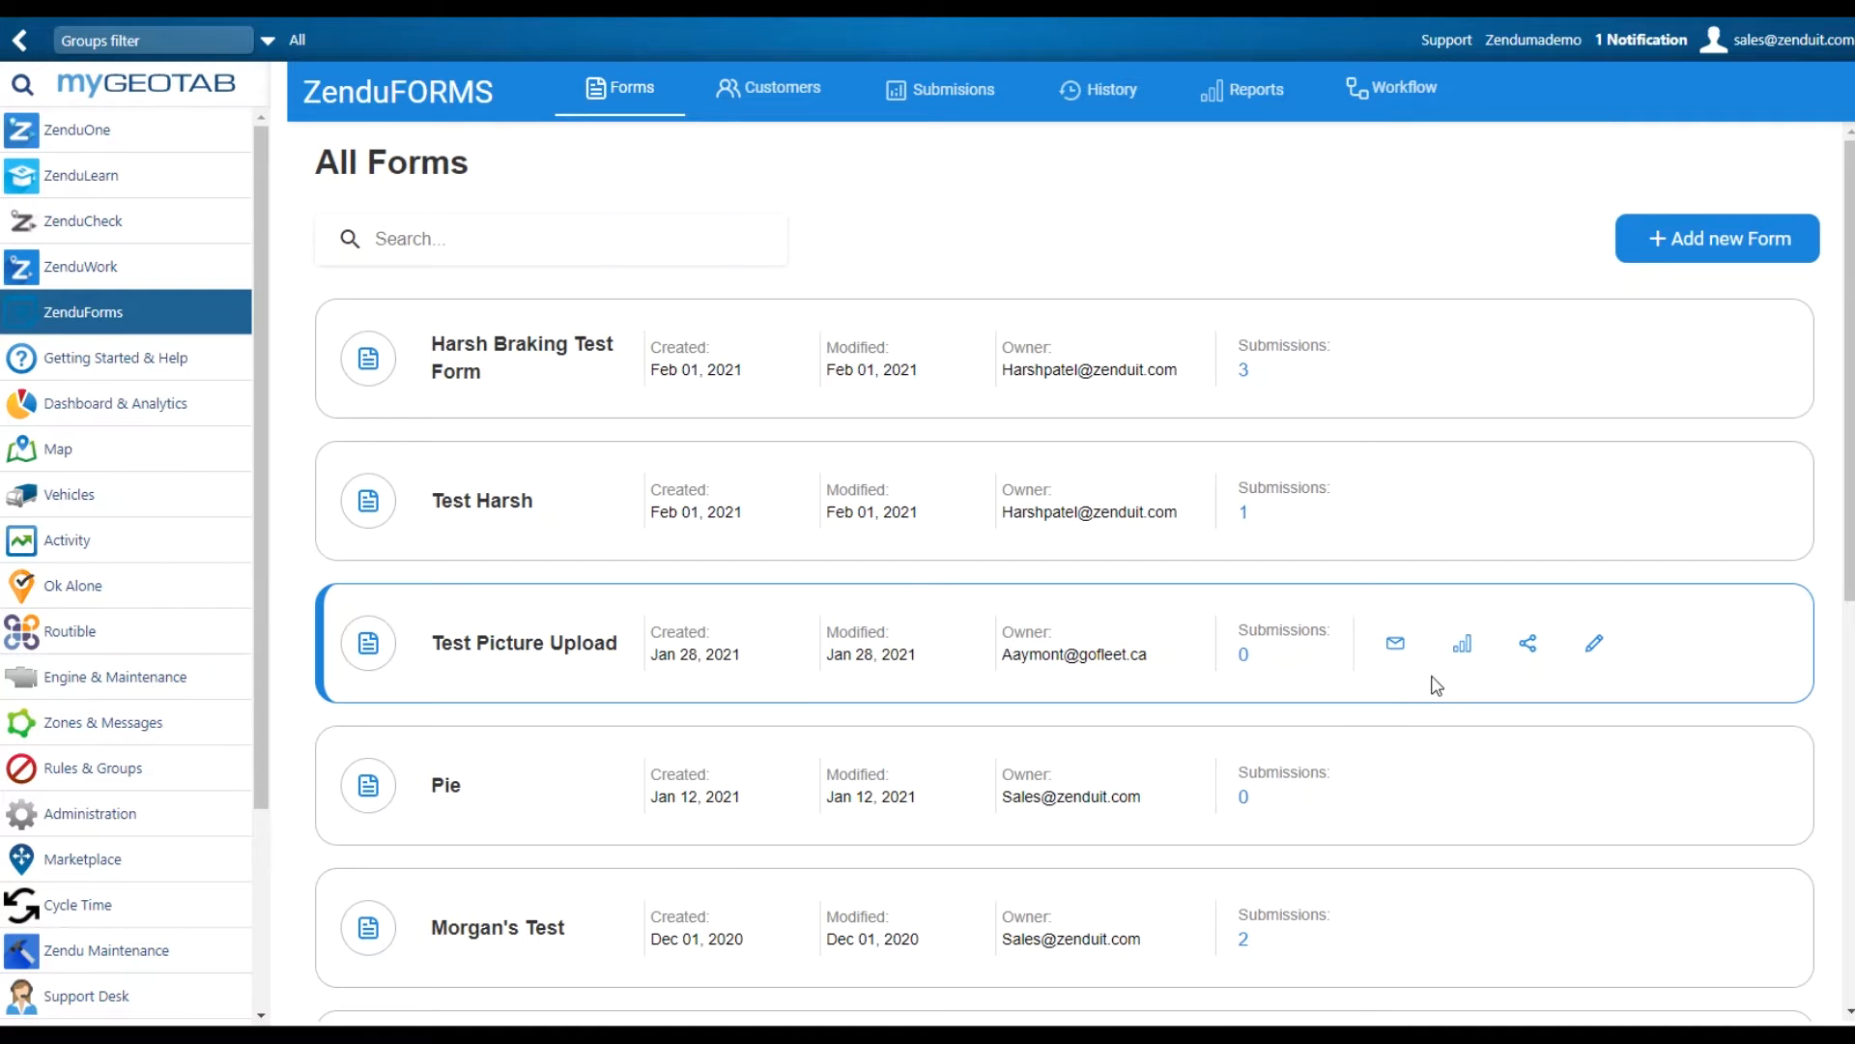
pyautogui.click(1693, 243)
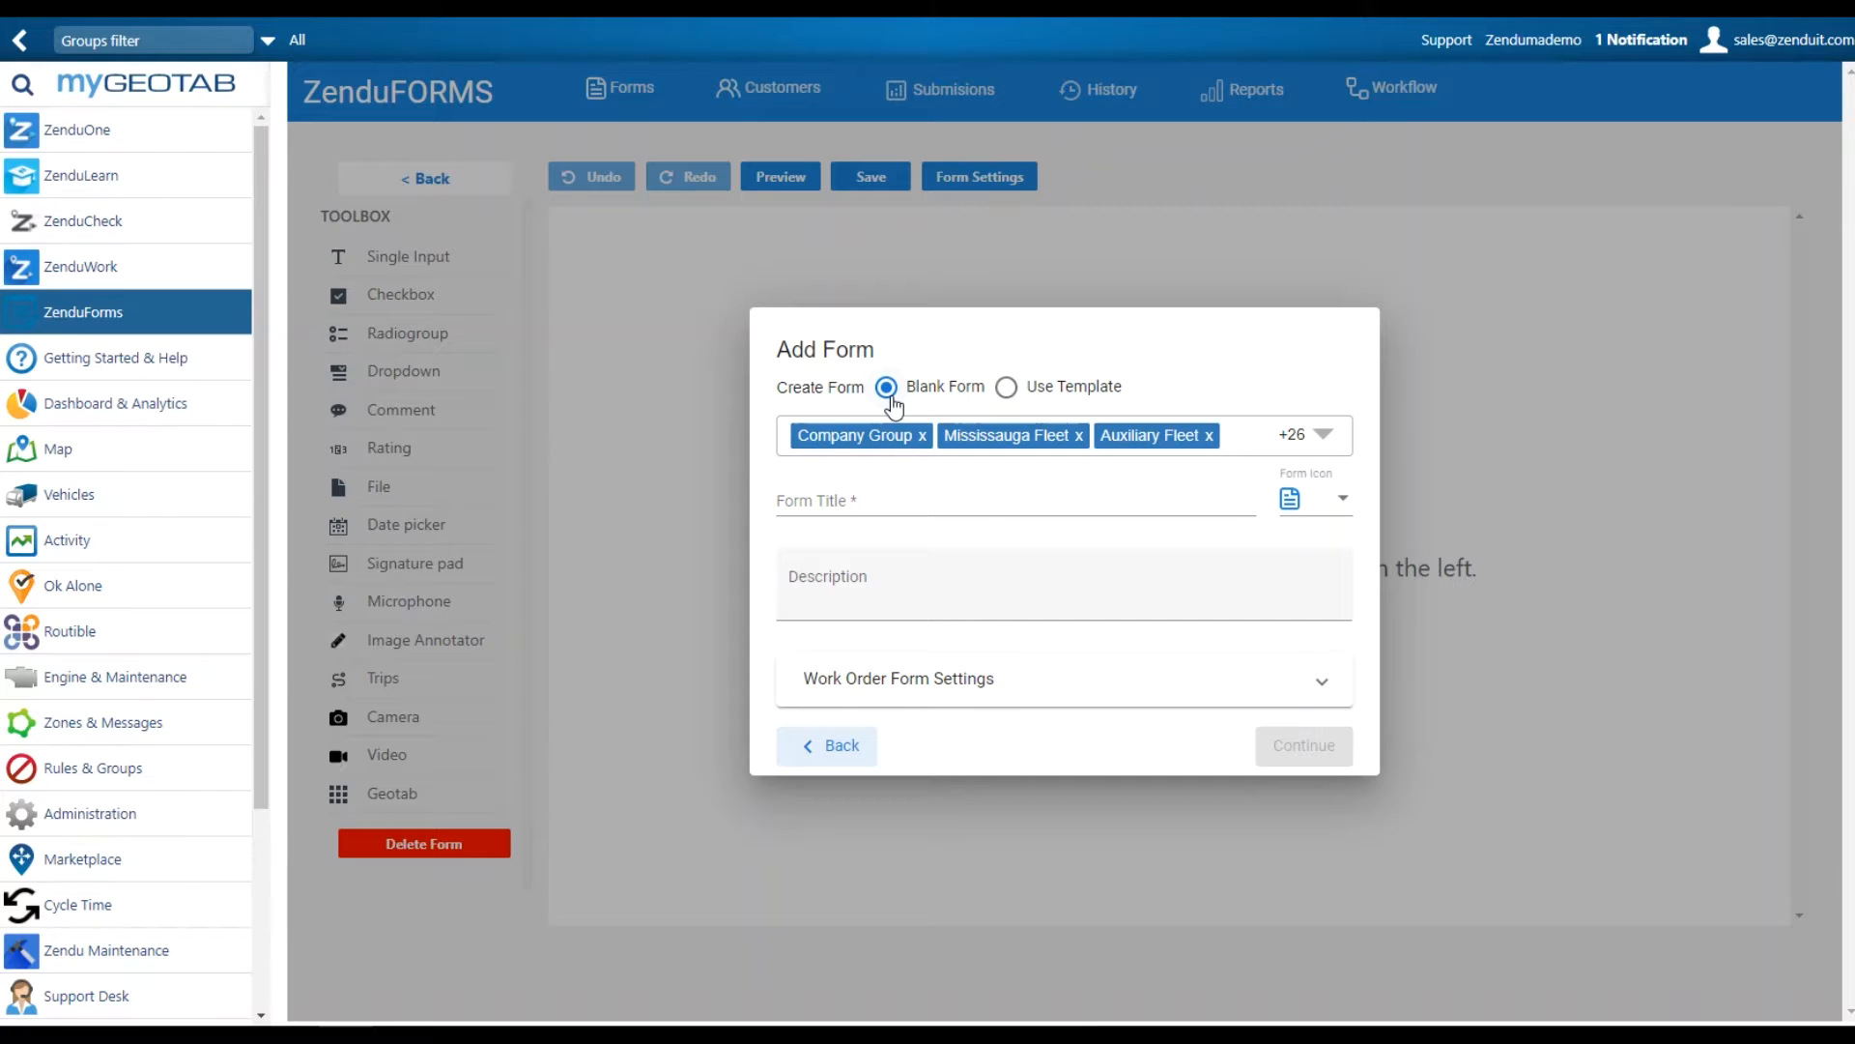
pyautogui.click(1007, 390)
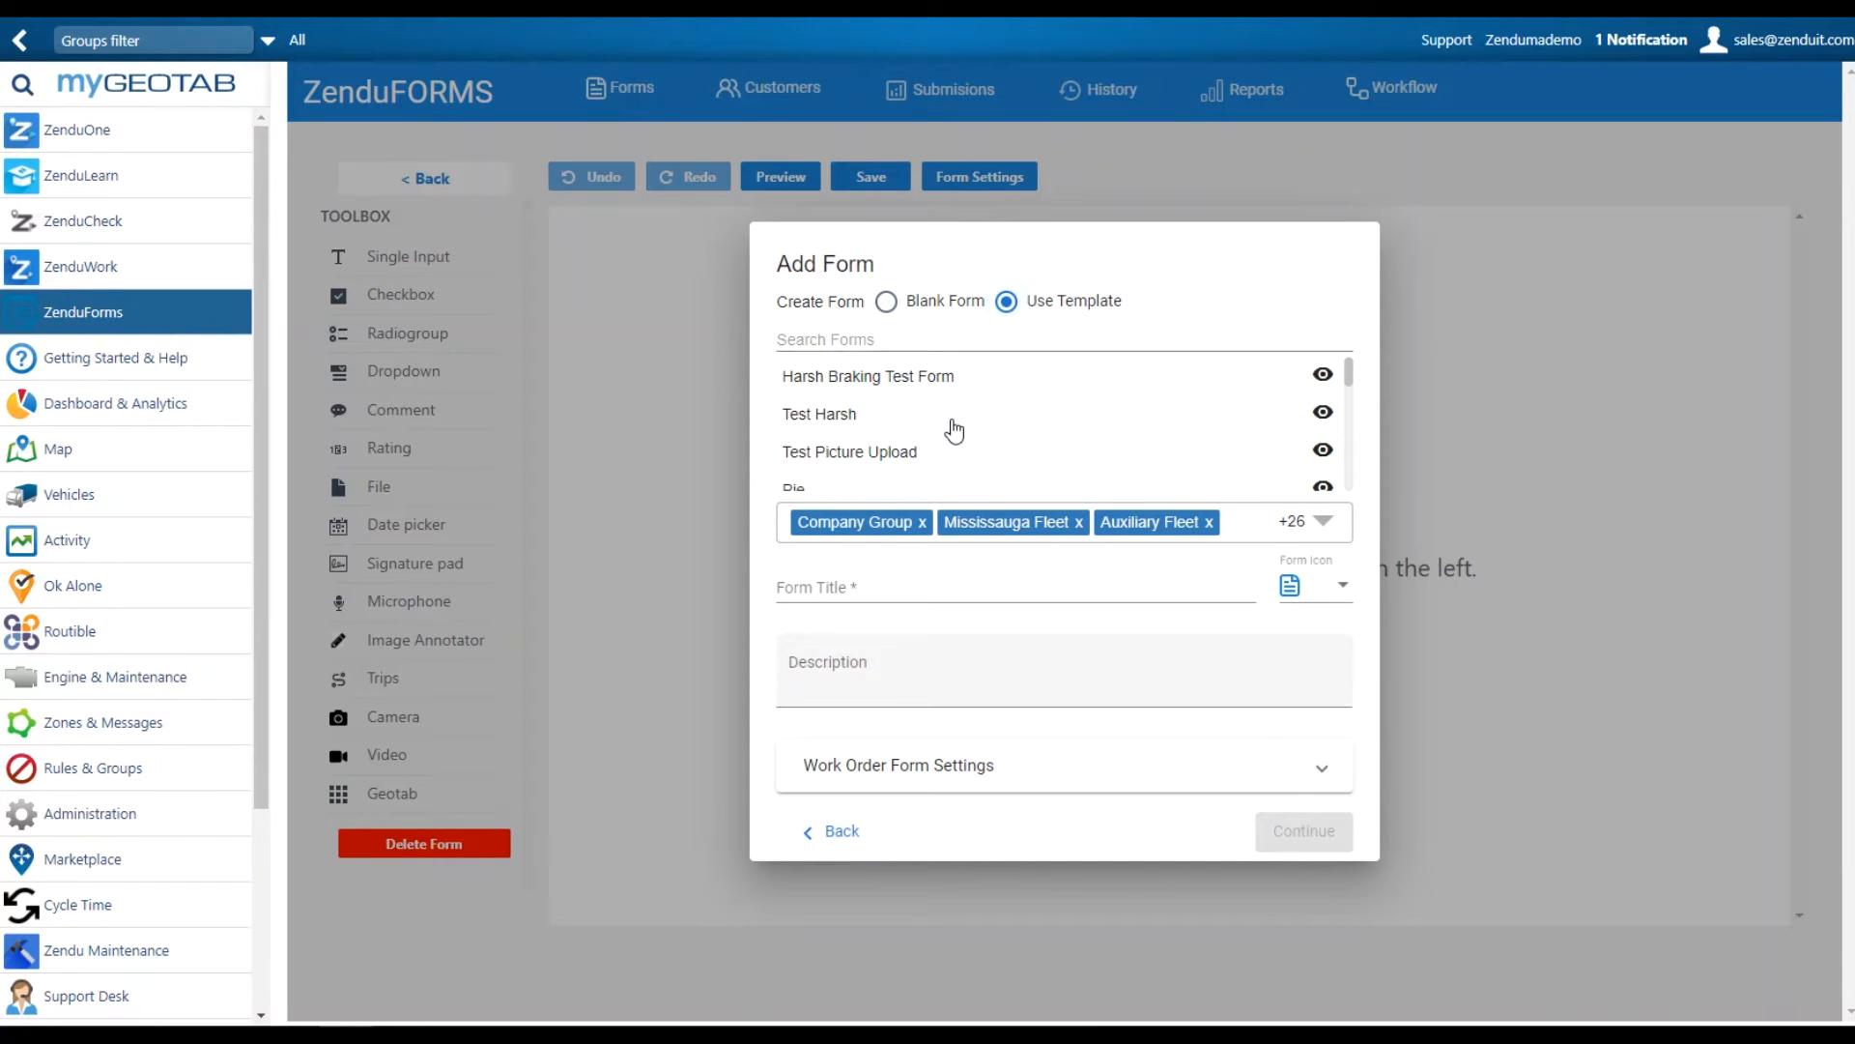
pyautogui.click(885, 301)
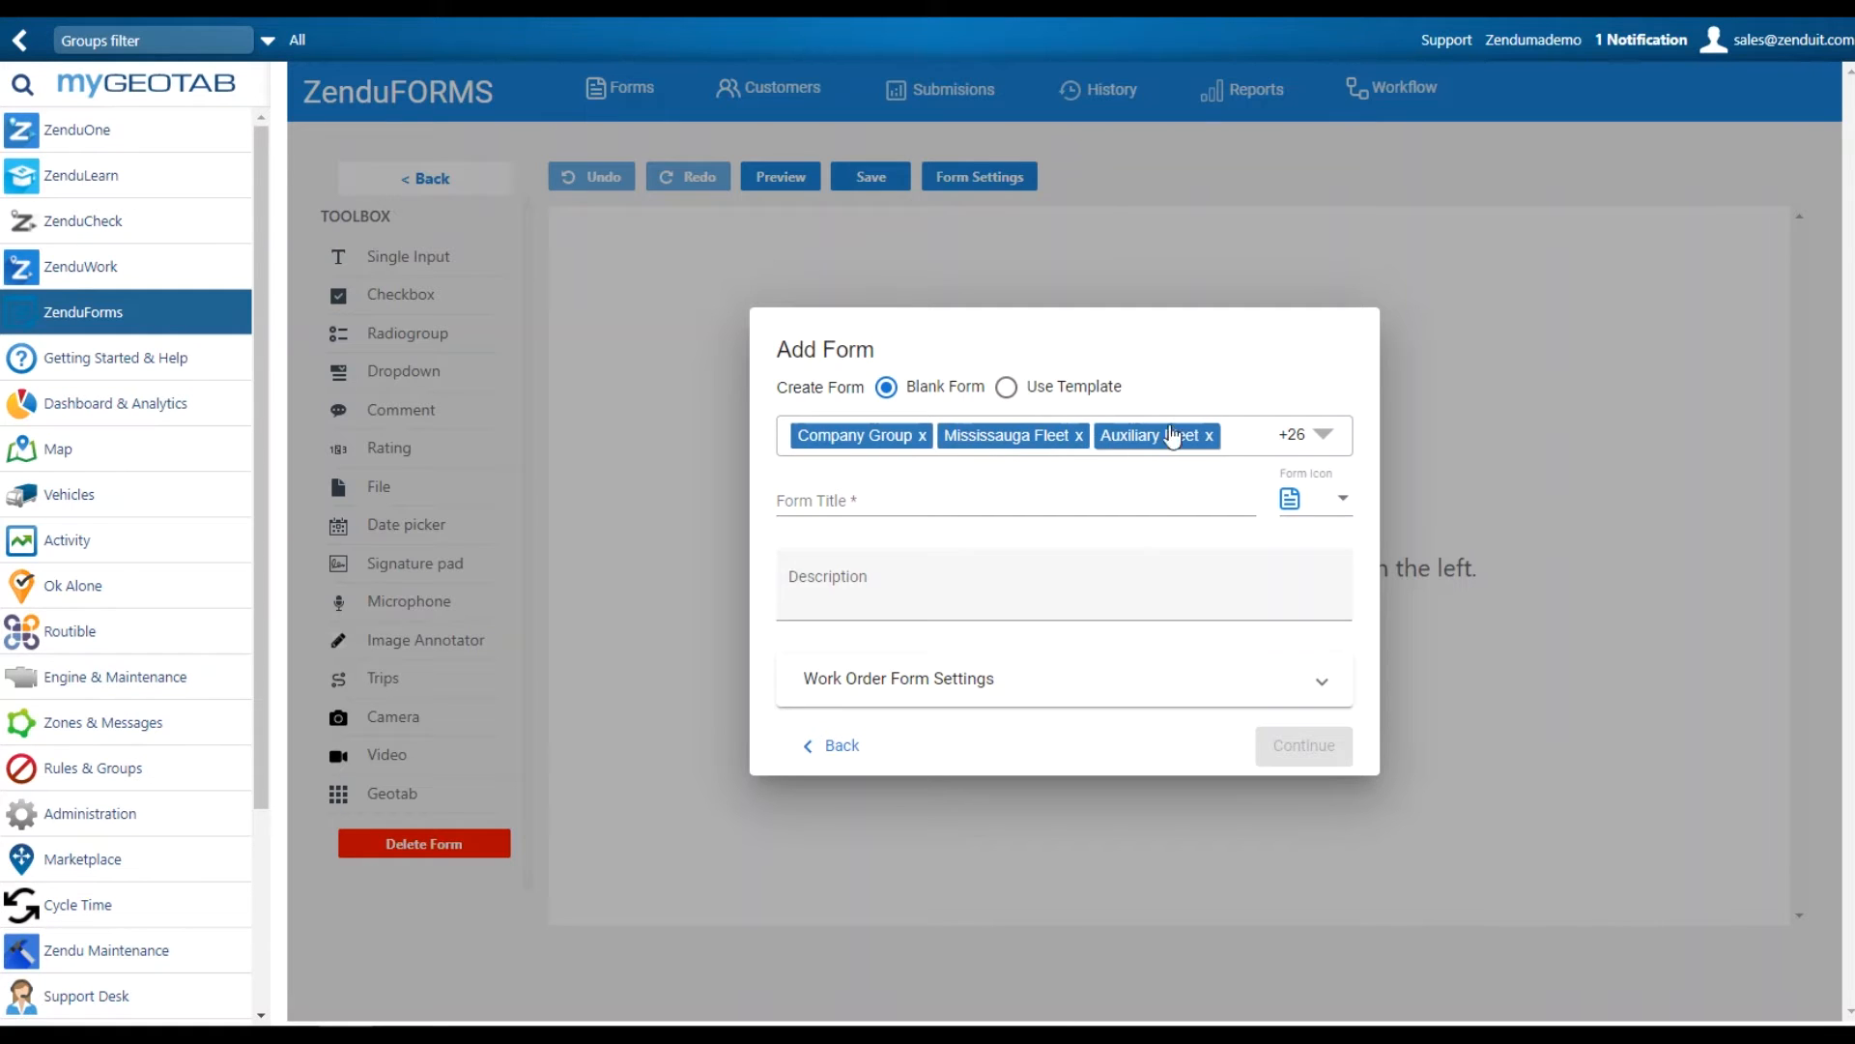
pyautogui.click(1333, 446)
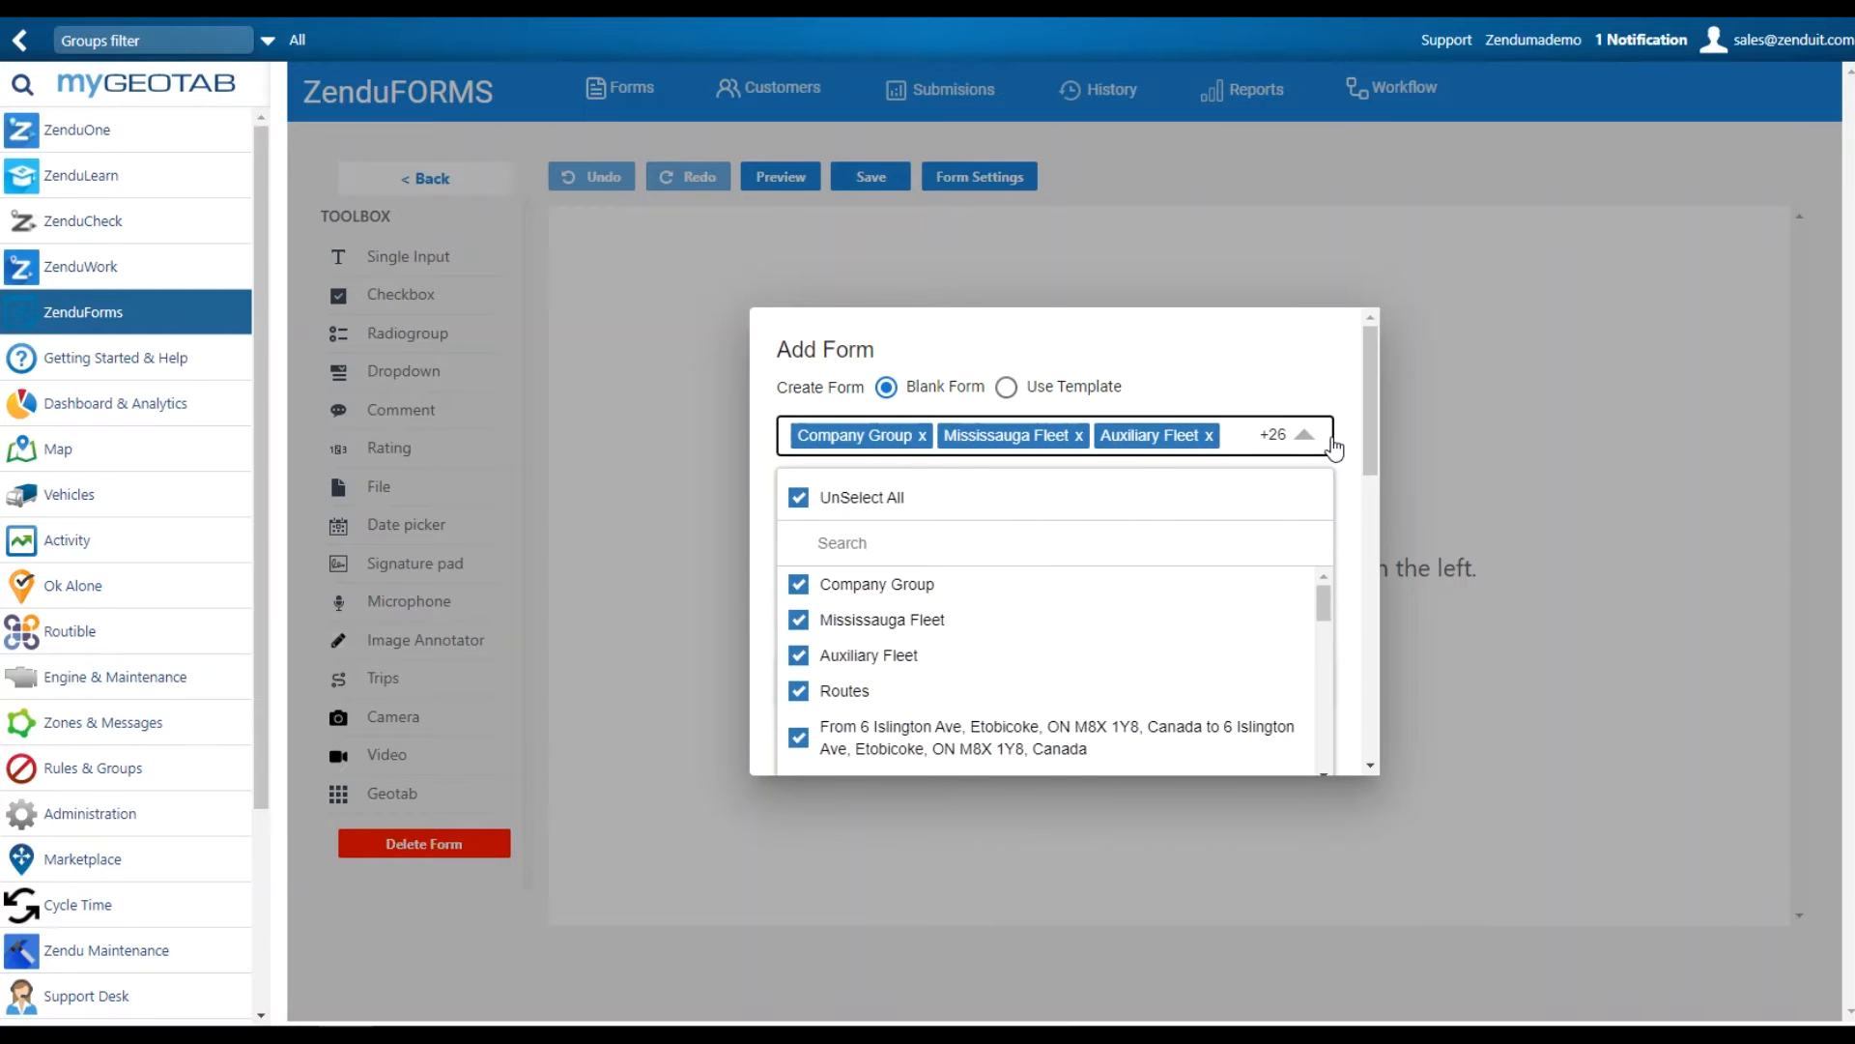
pyautogui.click(1332, 444)
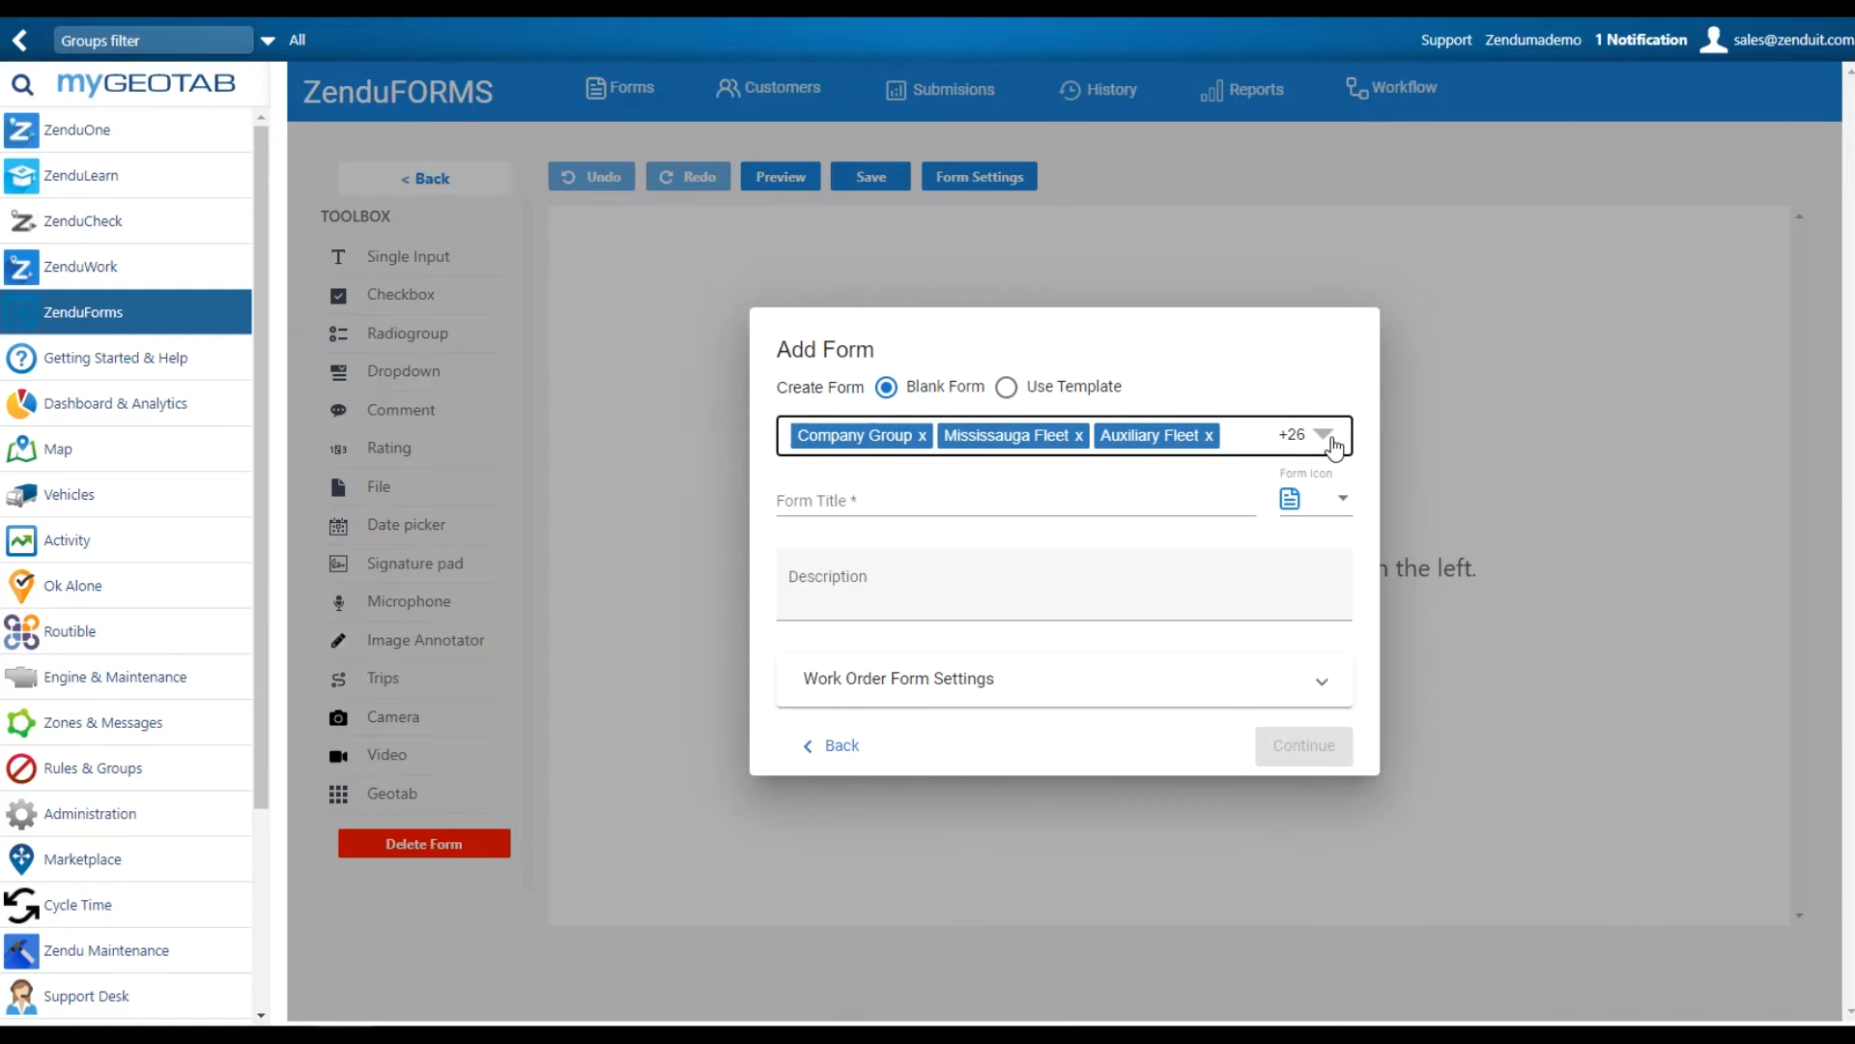
pyautogui.click(990, 507)
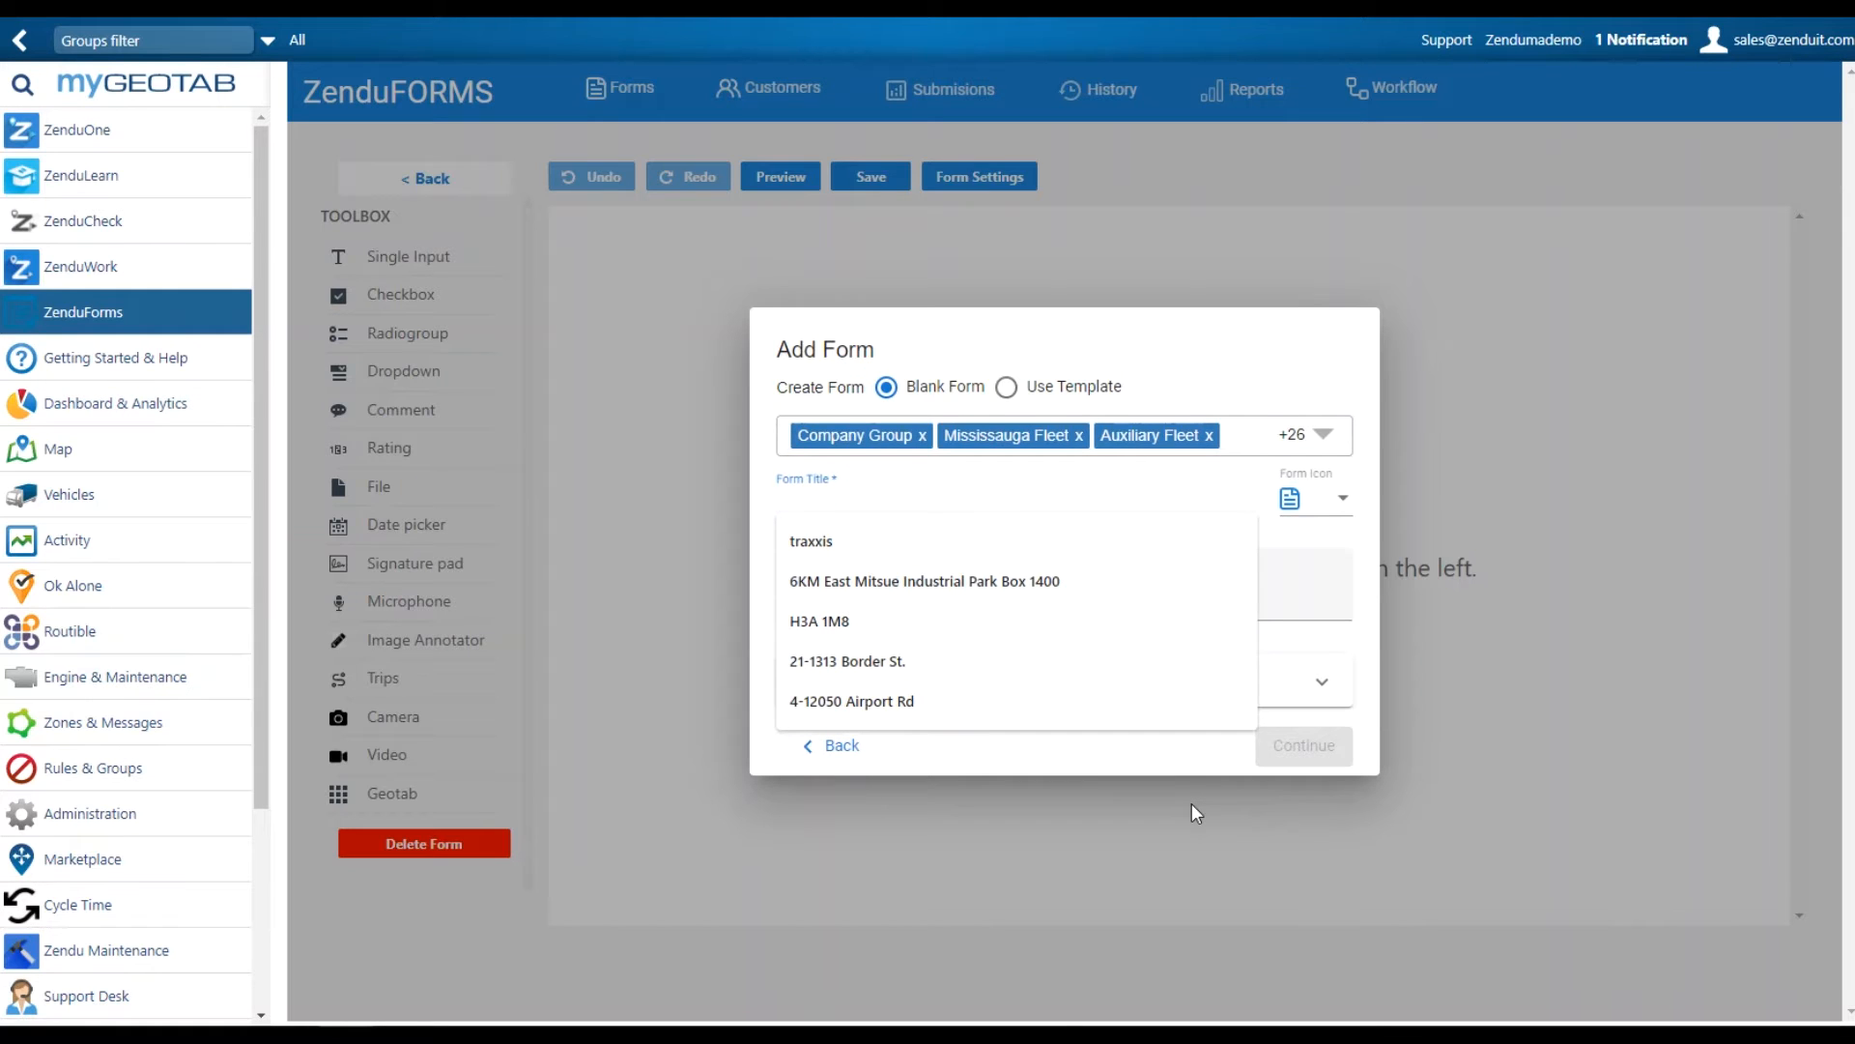
pyautogui.write('My Test')
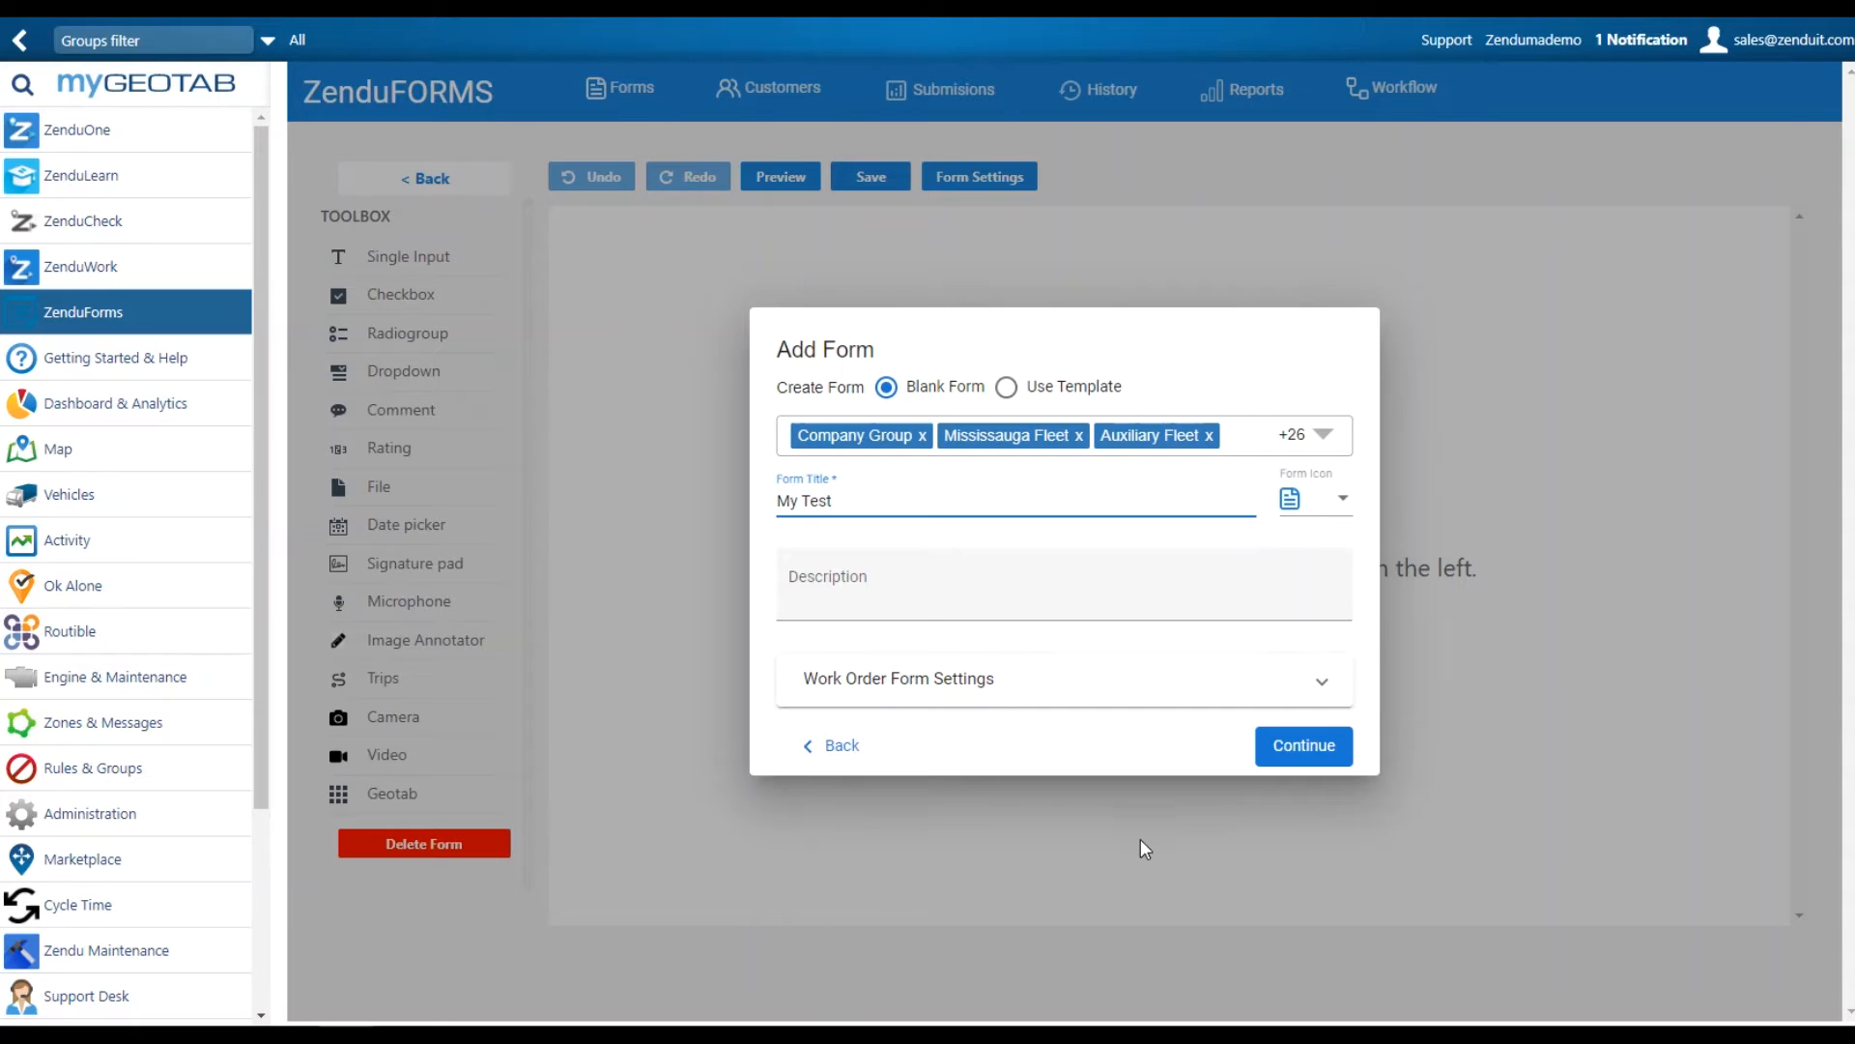
pyautogui.click(966, 602)
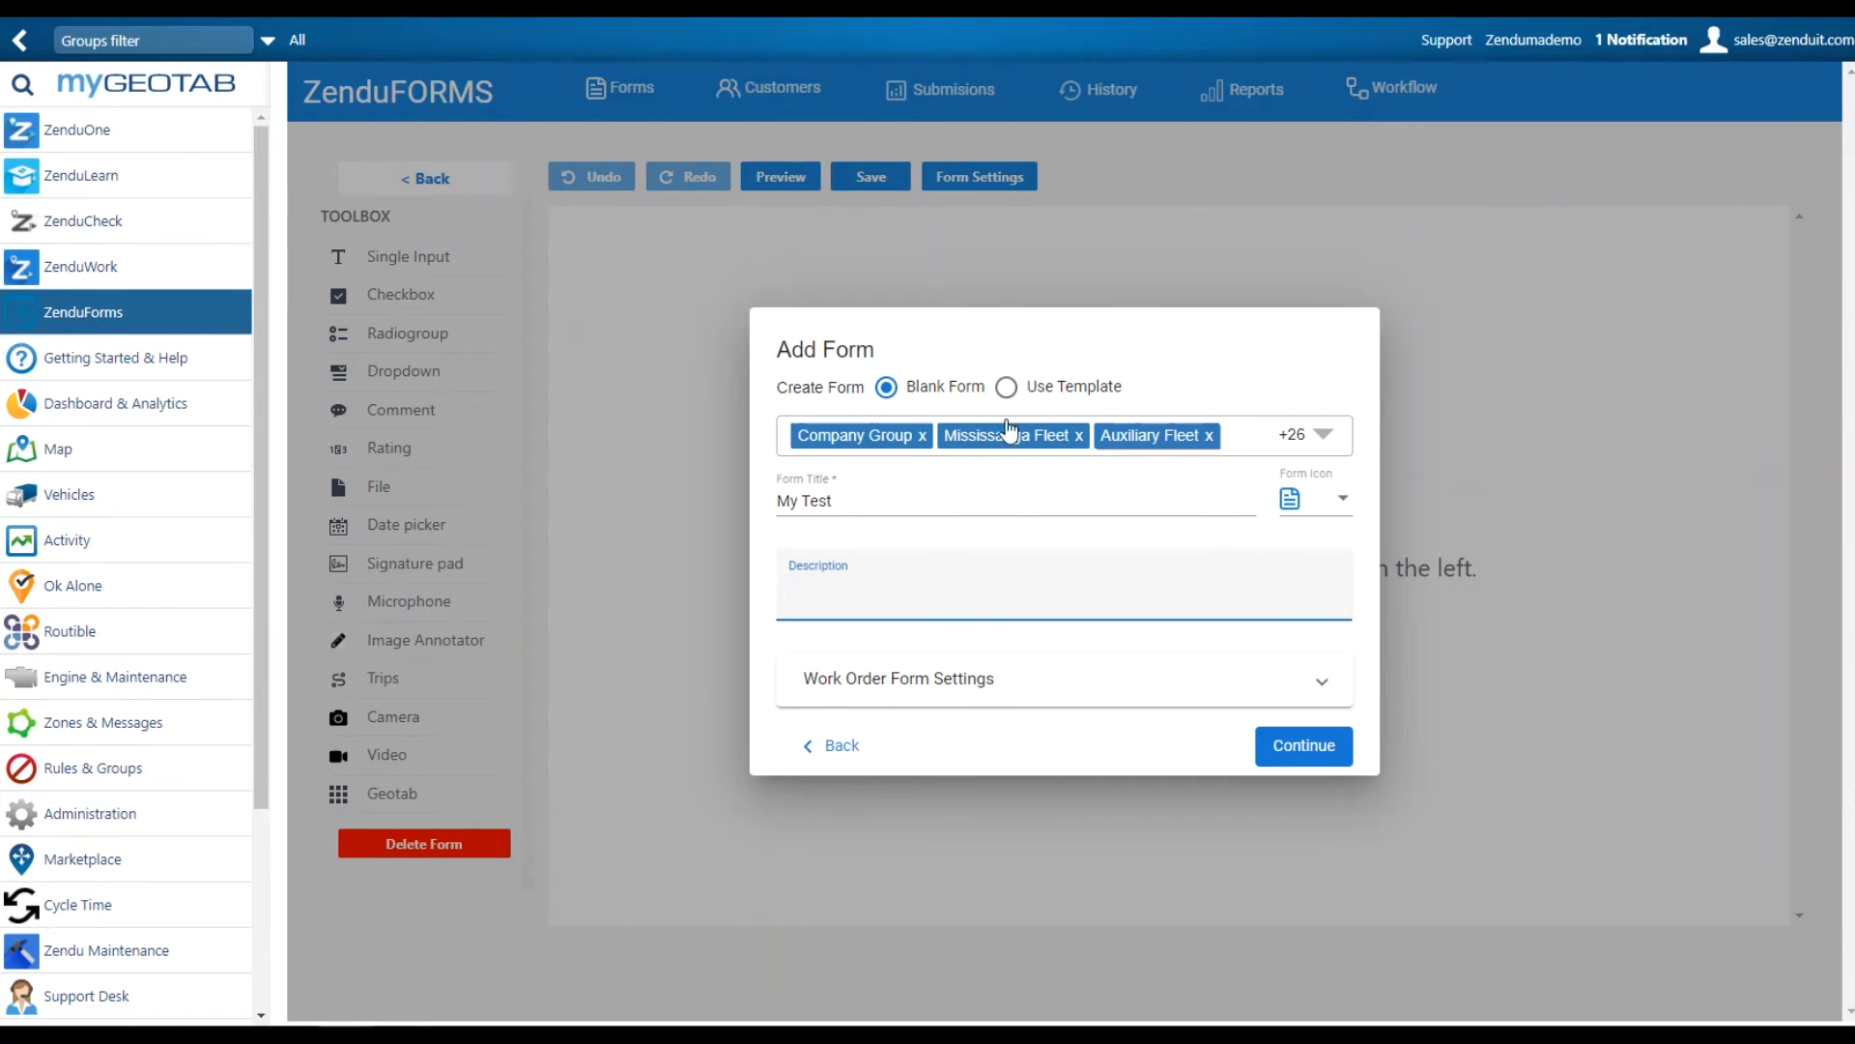
pyautogui.click(1288, 752)
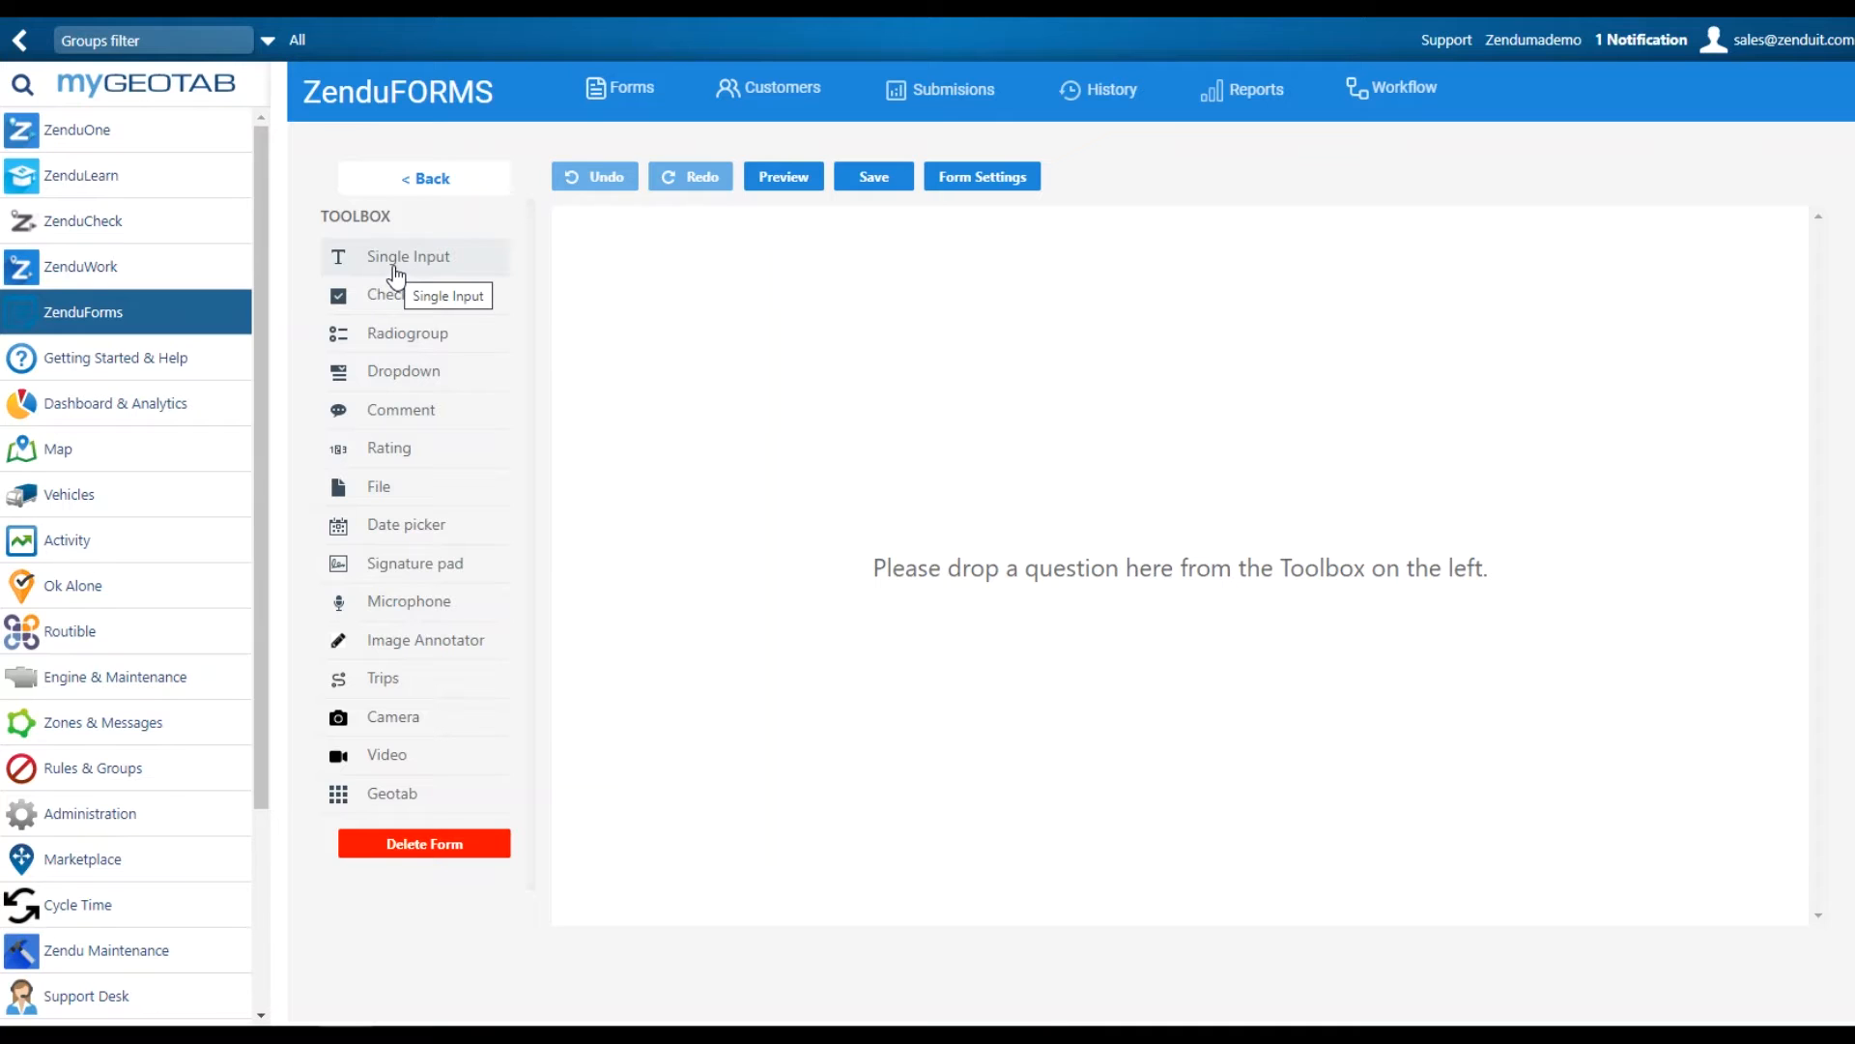
# Add a single-input question titled 'When was it completed?' followed by a checkbox question
pyautogui.moveTo(395, 274); pyautogui.dragTo(735, 329)
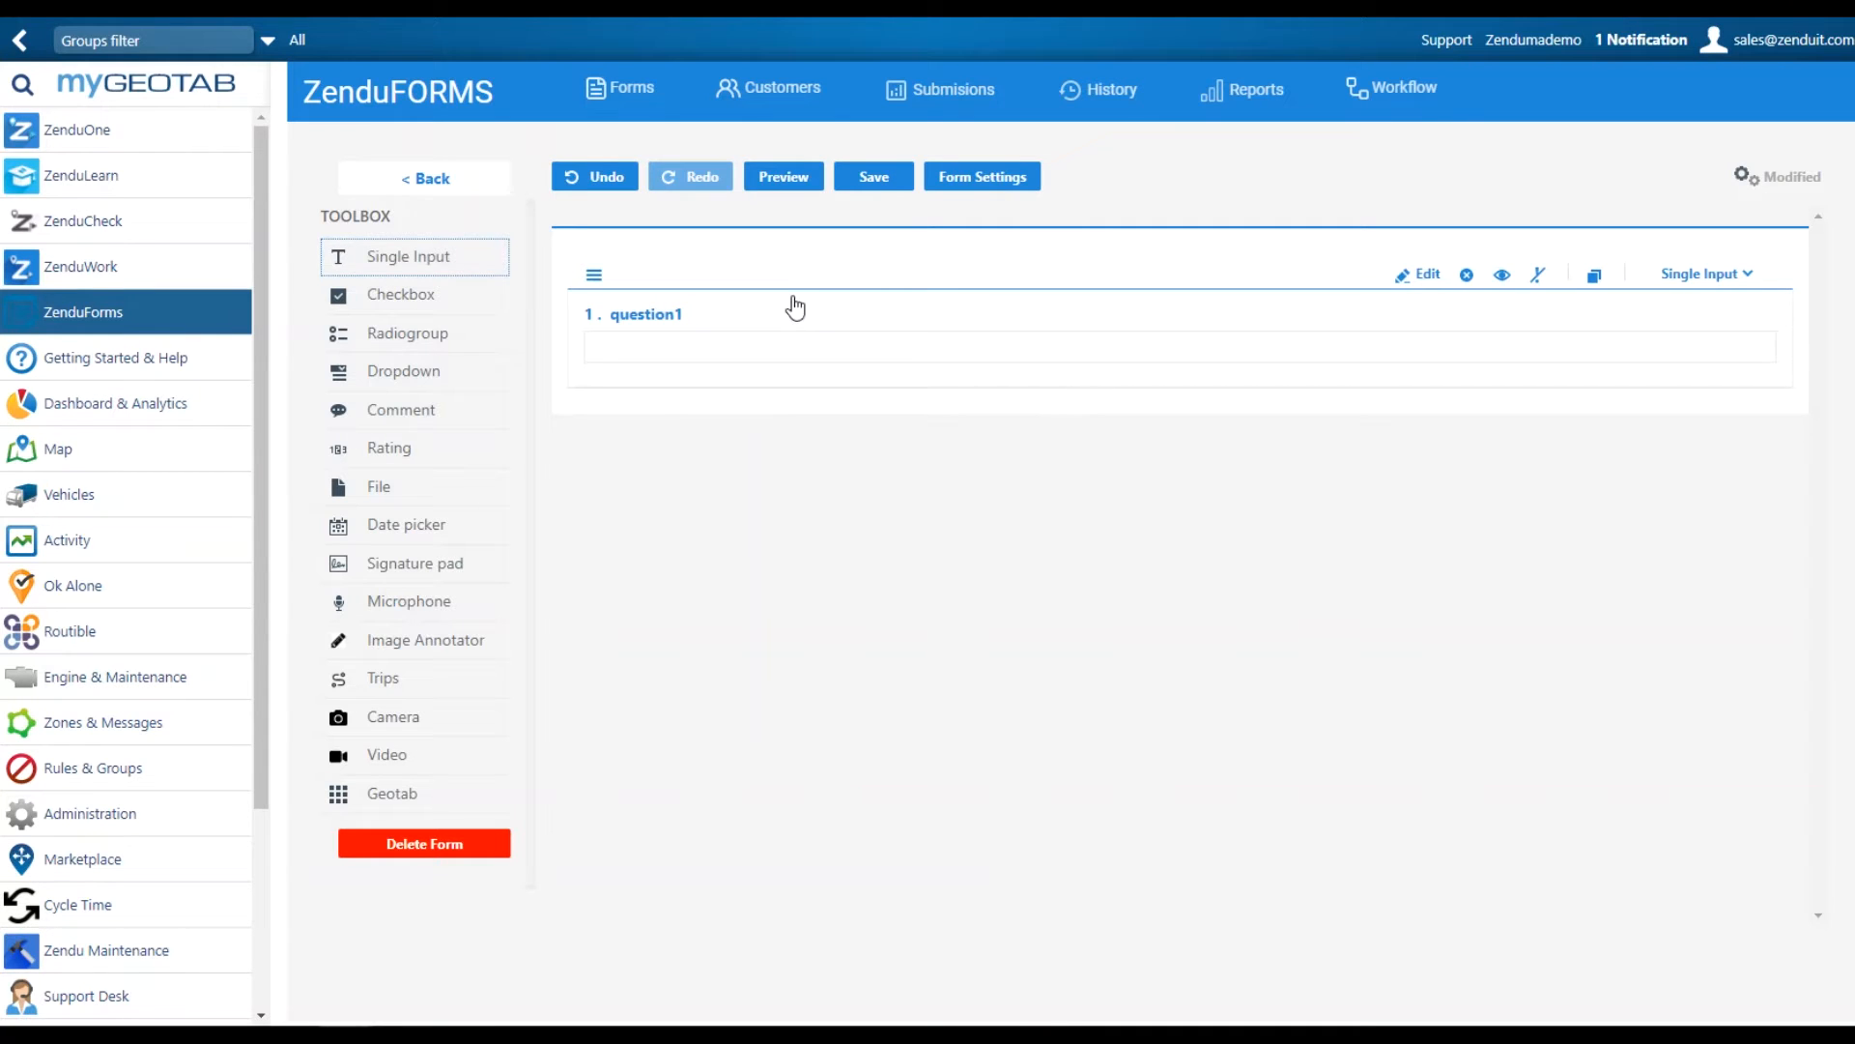
pyautogui.click(697, 319)
pyautogui.press('BackSpace')
pyautogui.press('BackSpace')
pyautogui.press('BackSpace')
pyautogui.press('BackSpace')
pyautogui.press('BackSpace')
pyautogui.press('BackSpace')
pyautogui.press('BackSpace')
pyautogui.press('BackSpace')
pyautogui.press('BackSpace')
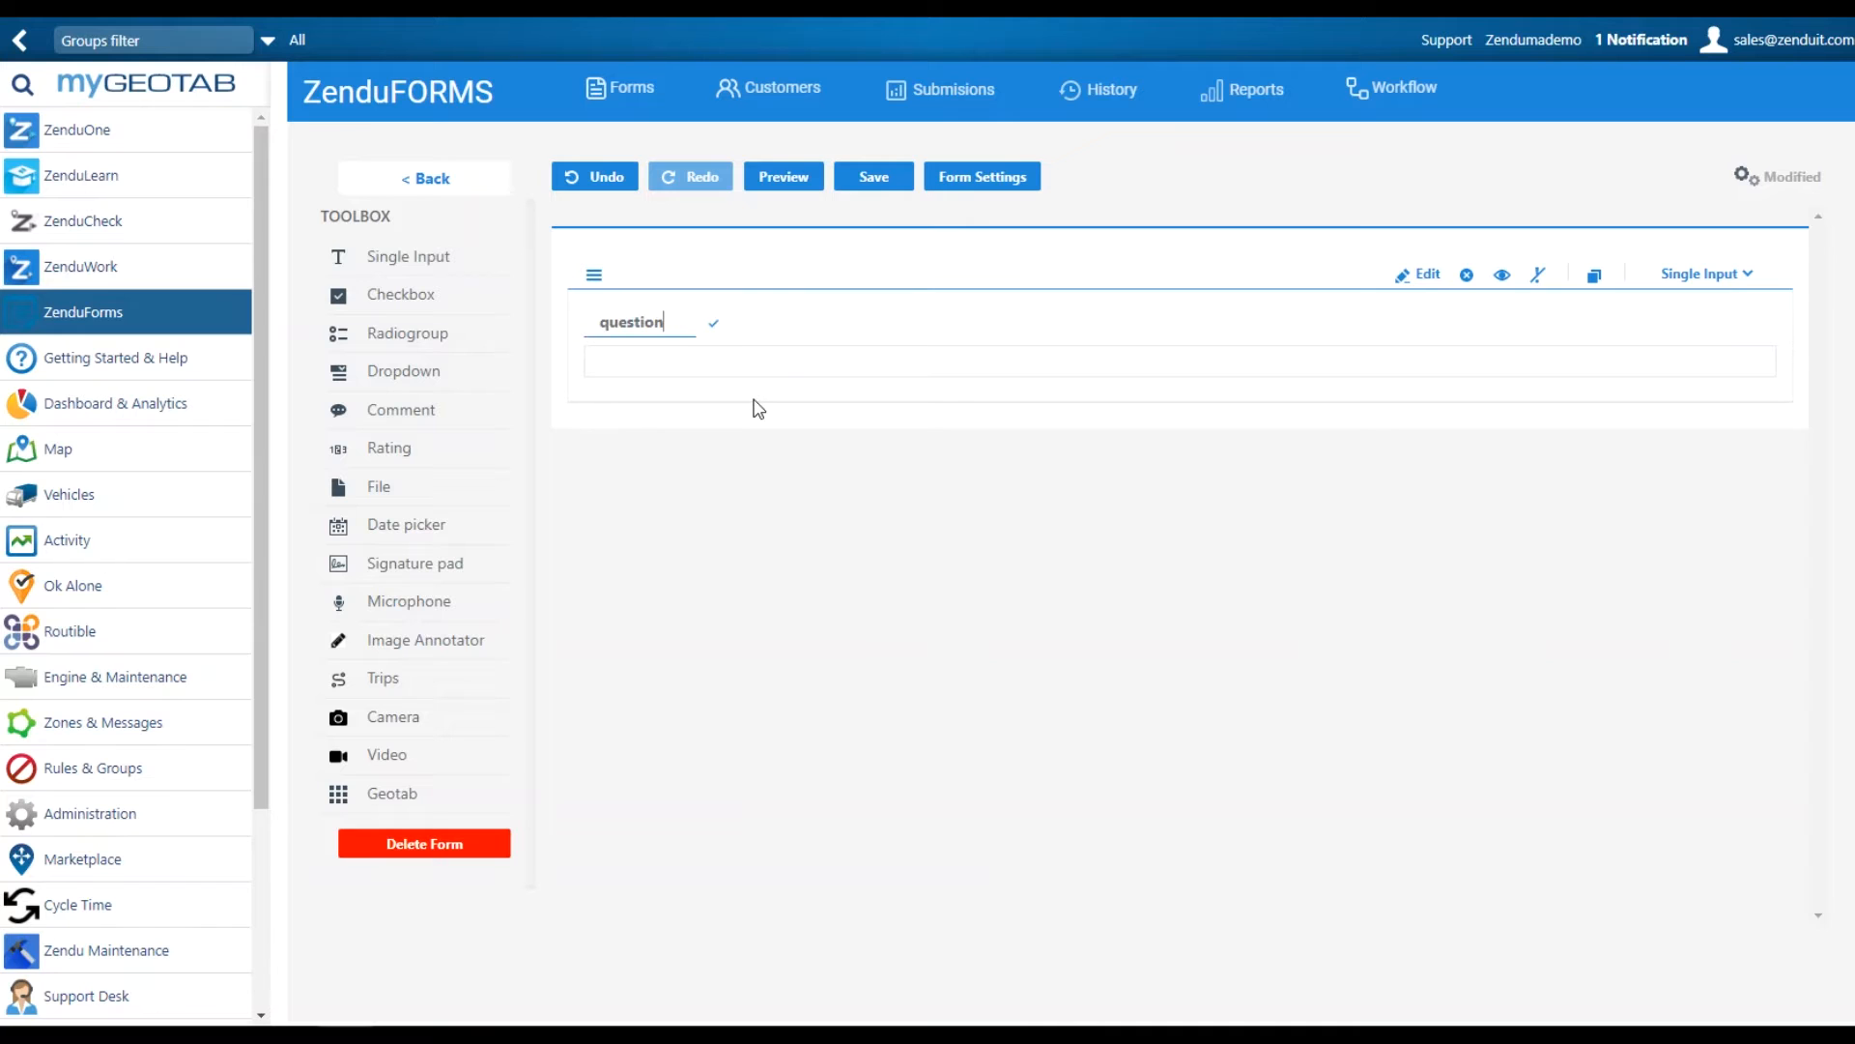
pyautogui.write('When was it completed?')
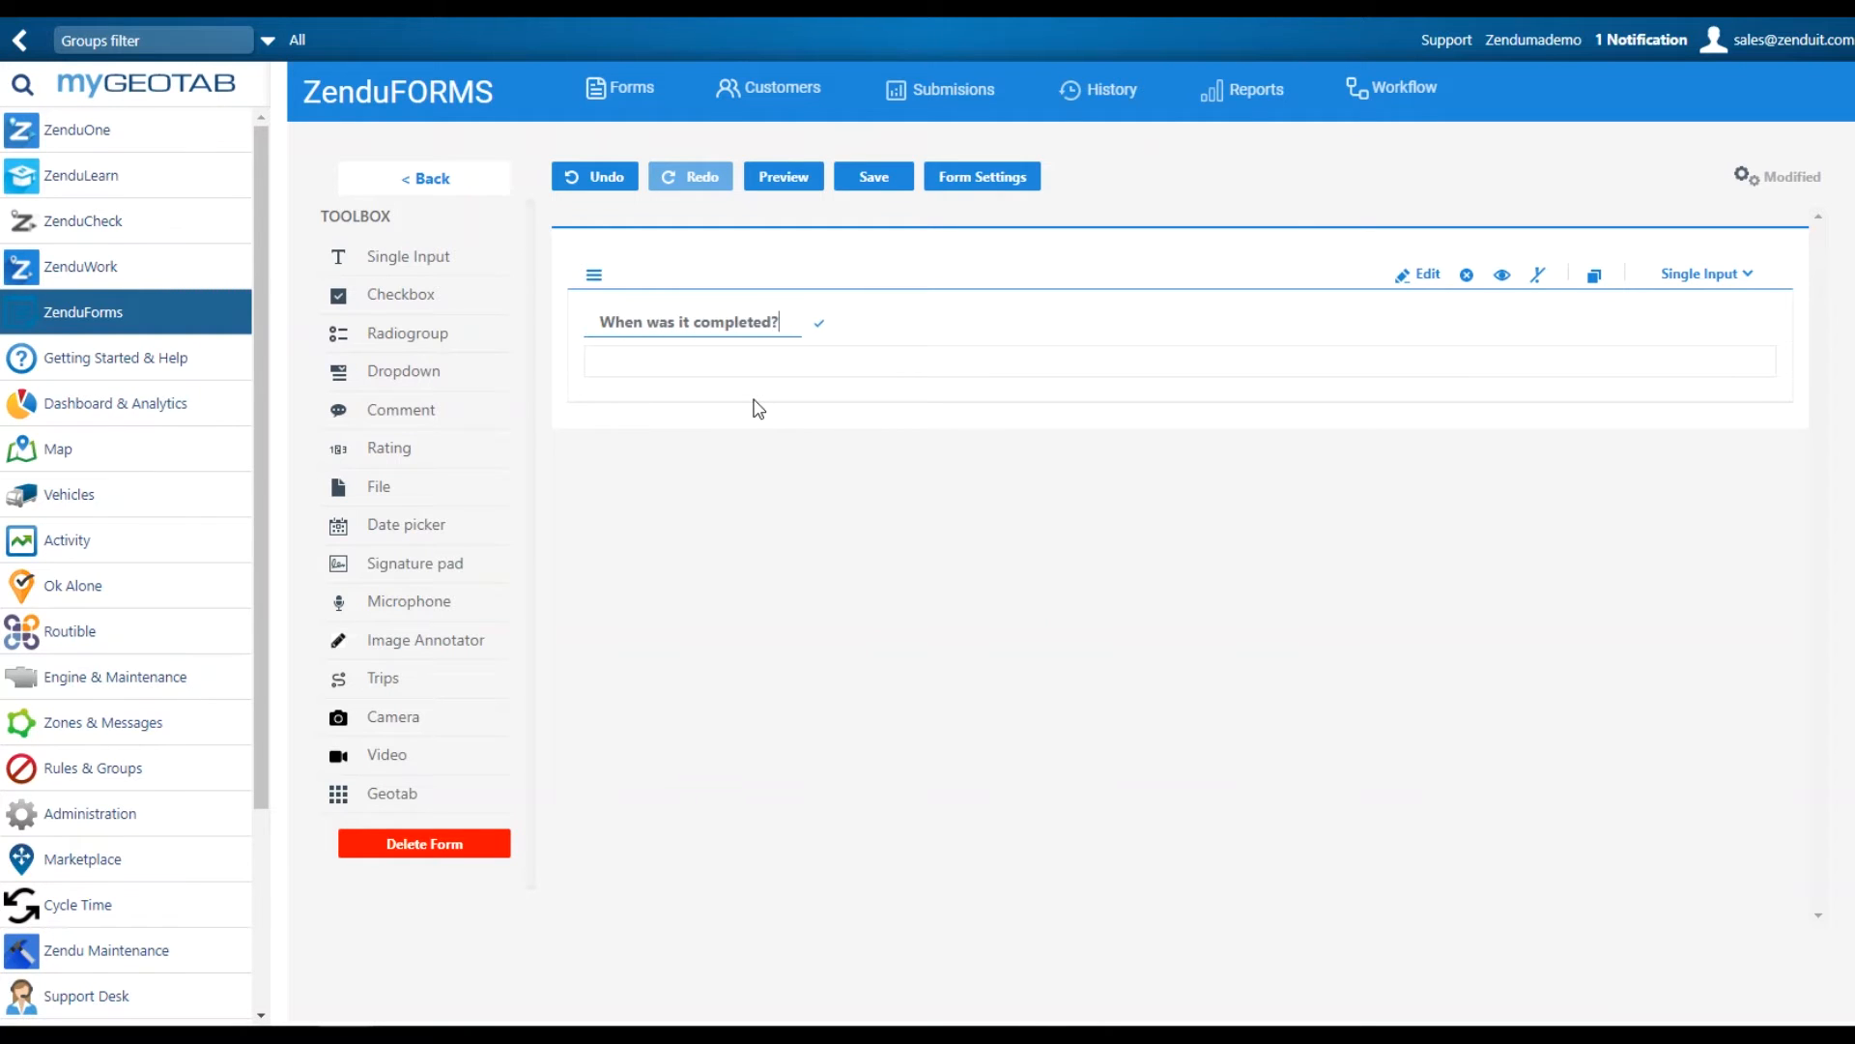
pyautogui.press('Return')
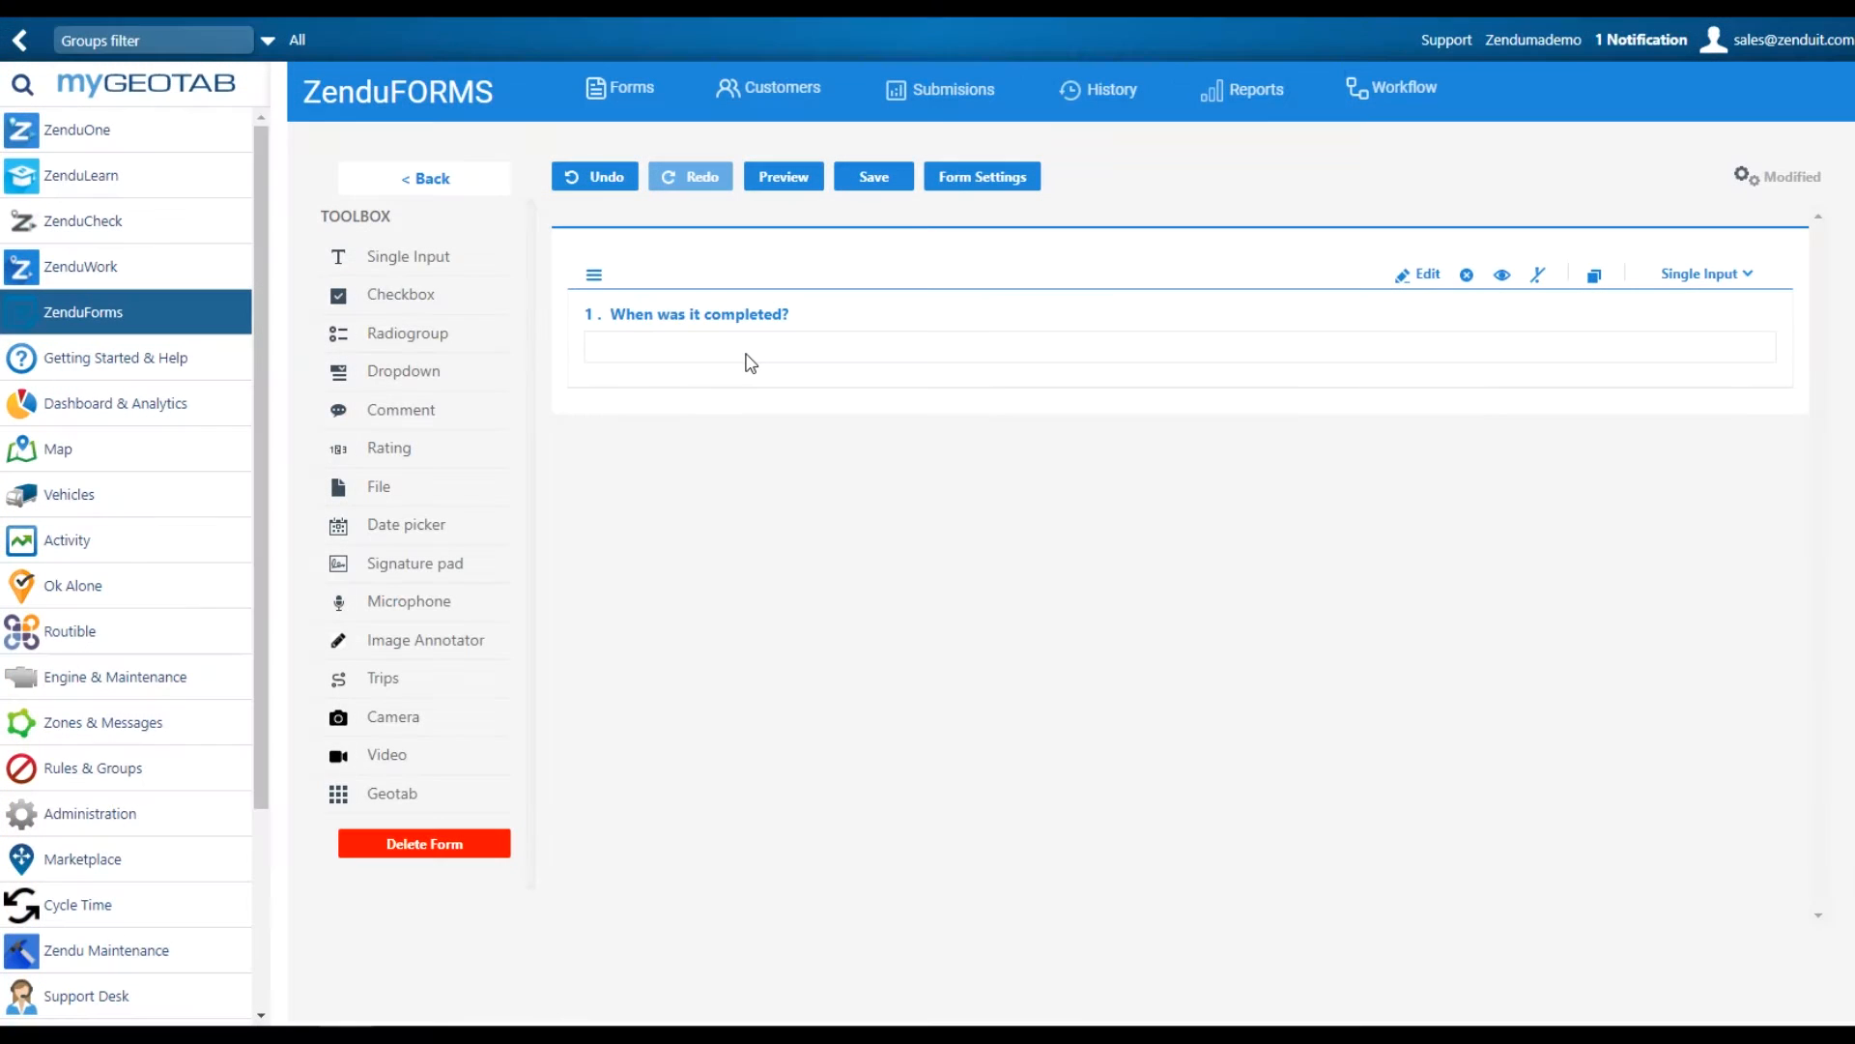
pyautogui.moveTo(366, 297); pyautogui.dragTo(660, 439)
# Retitle the checkbox question to 'What was done?'
pyautogui.click(683, 443)
pyautogui.press('BackSpace')
pyautogui.press('BackSpace')
pyautogui.press('BackSpace')
pyautogui.press('BackSpace')
pyautogui.press('BackSpace')
pyautogui.press('BackSpace')
pyautogui.press('BackSpace')
pyautogui.press('BackSpace')
pyautogui.press('BackSpace')
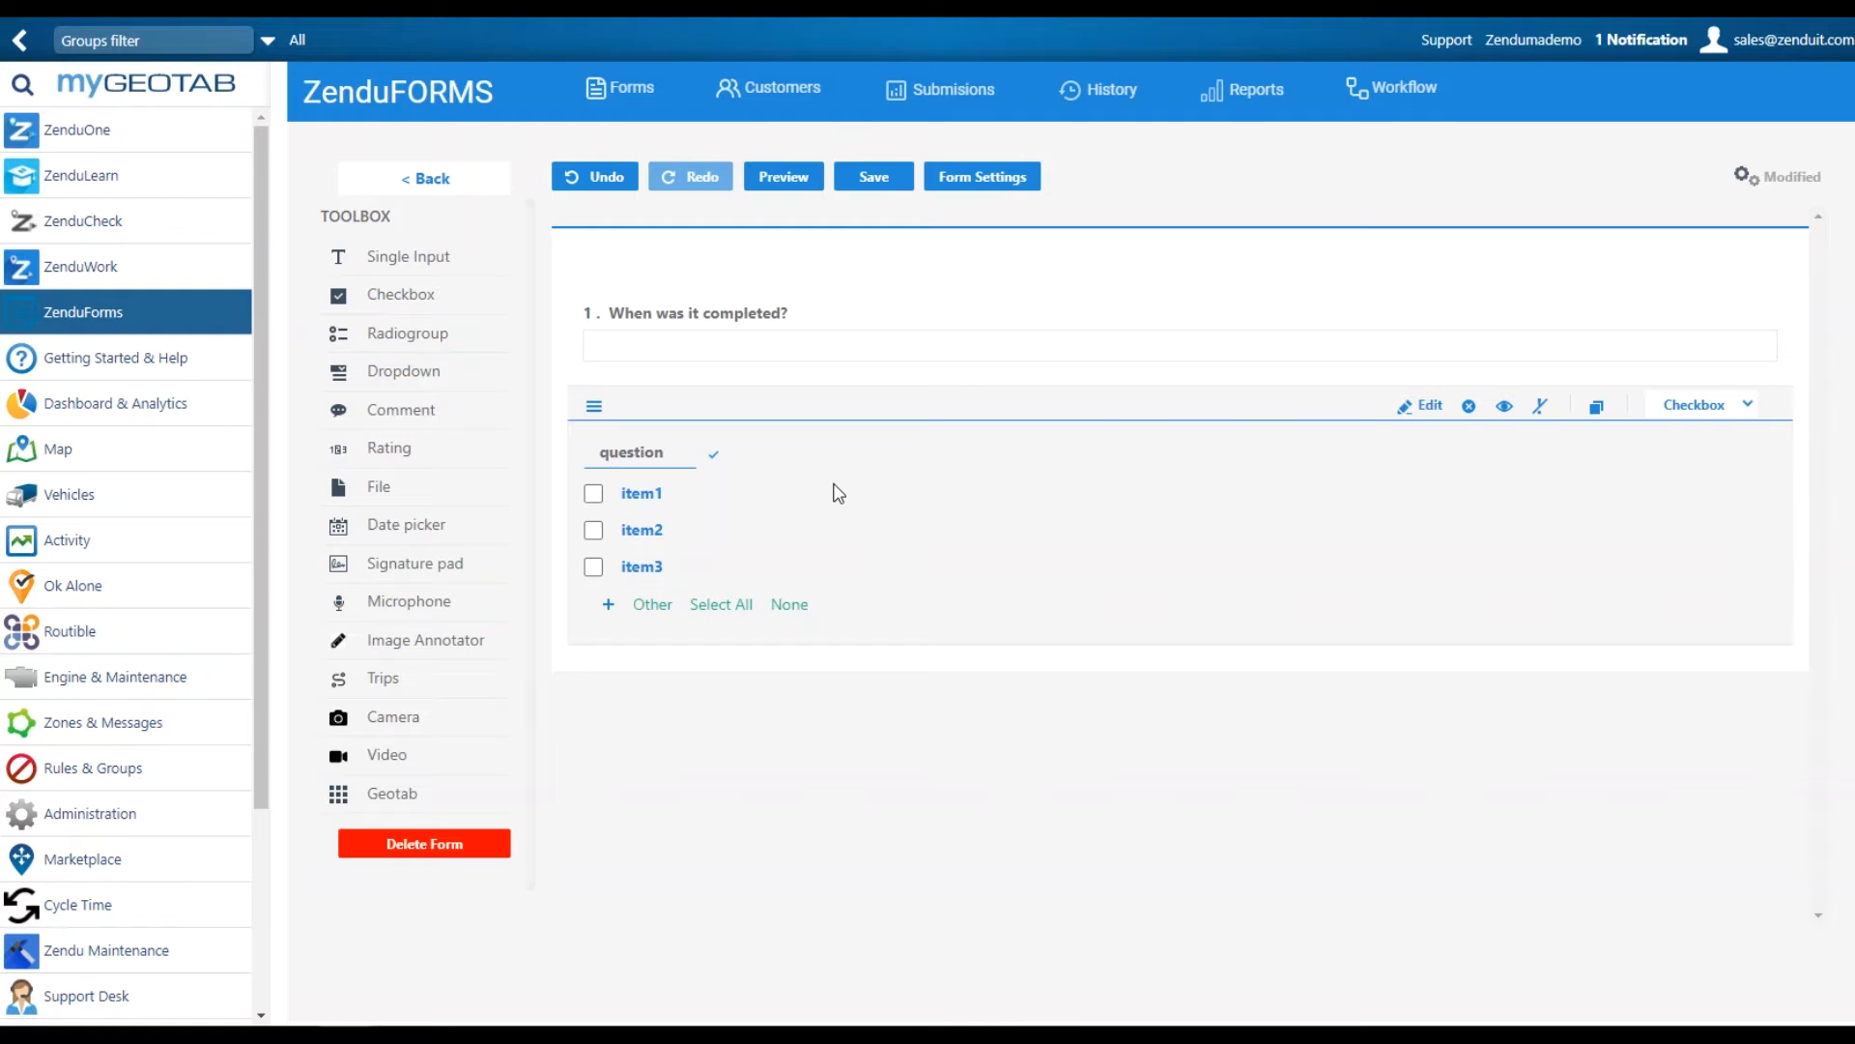
pyautogui.write('What was done?')
# Add a photo upload, a signature pad and a Geotab measurements block to the form
pyautogui.moveTo(414, 723); pyautogui.dragTo(733, 717)
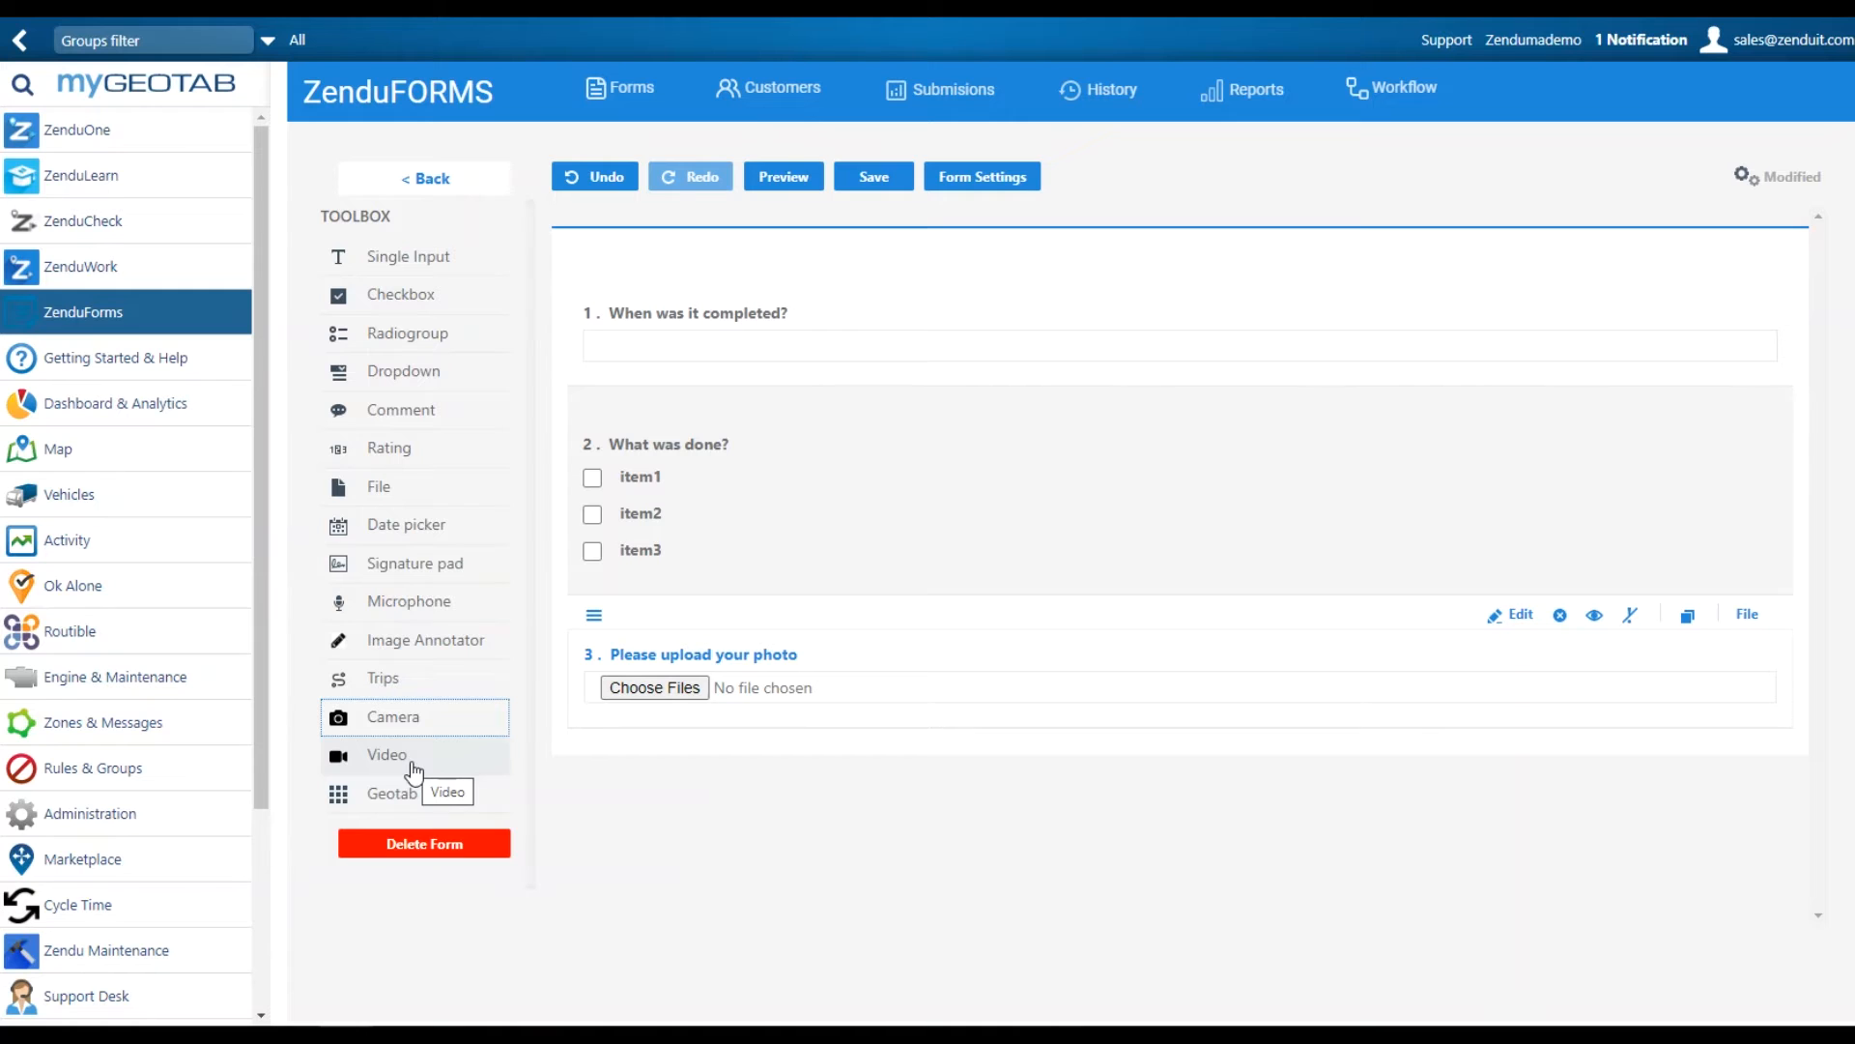
pyautogui.moveTo(410, 571)
pyautogui.mouseDown()
pyautogui.moveTo(704, 787)
pyautogui.moveTo(949, 841)
pyautogui.mouseUp()
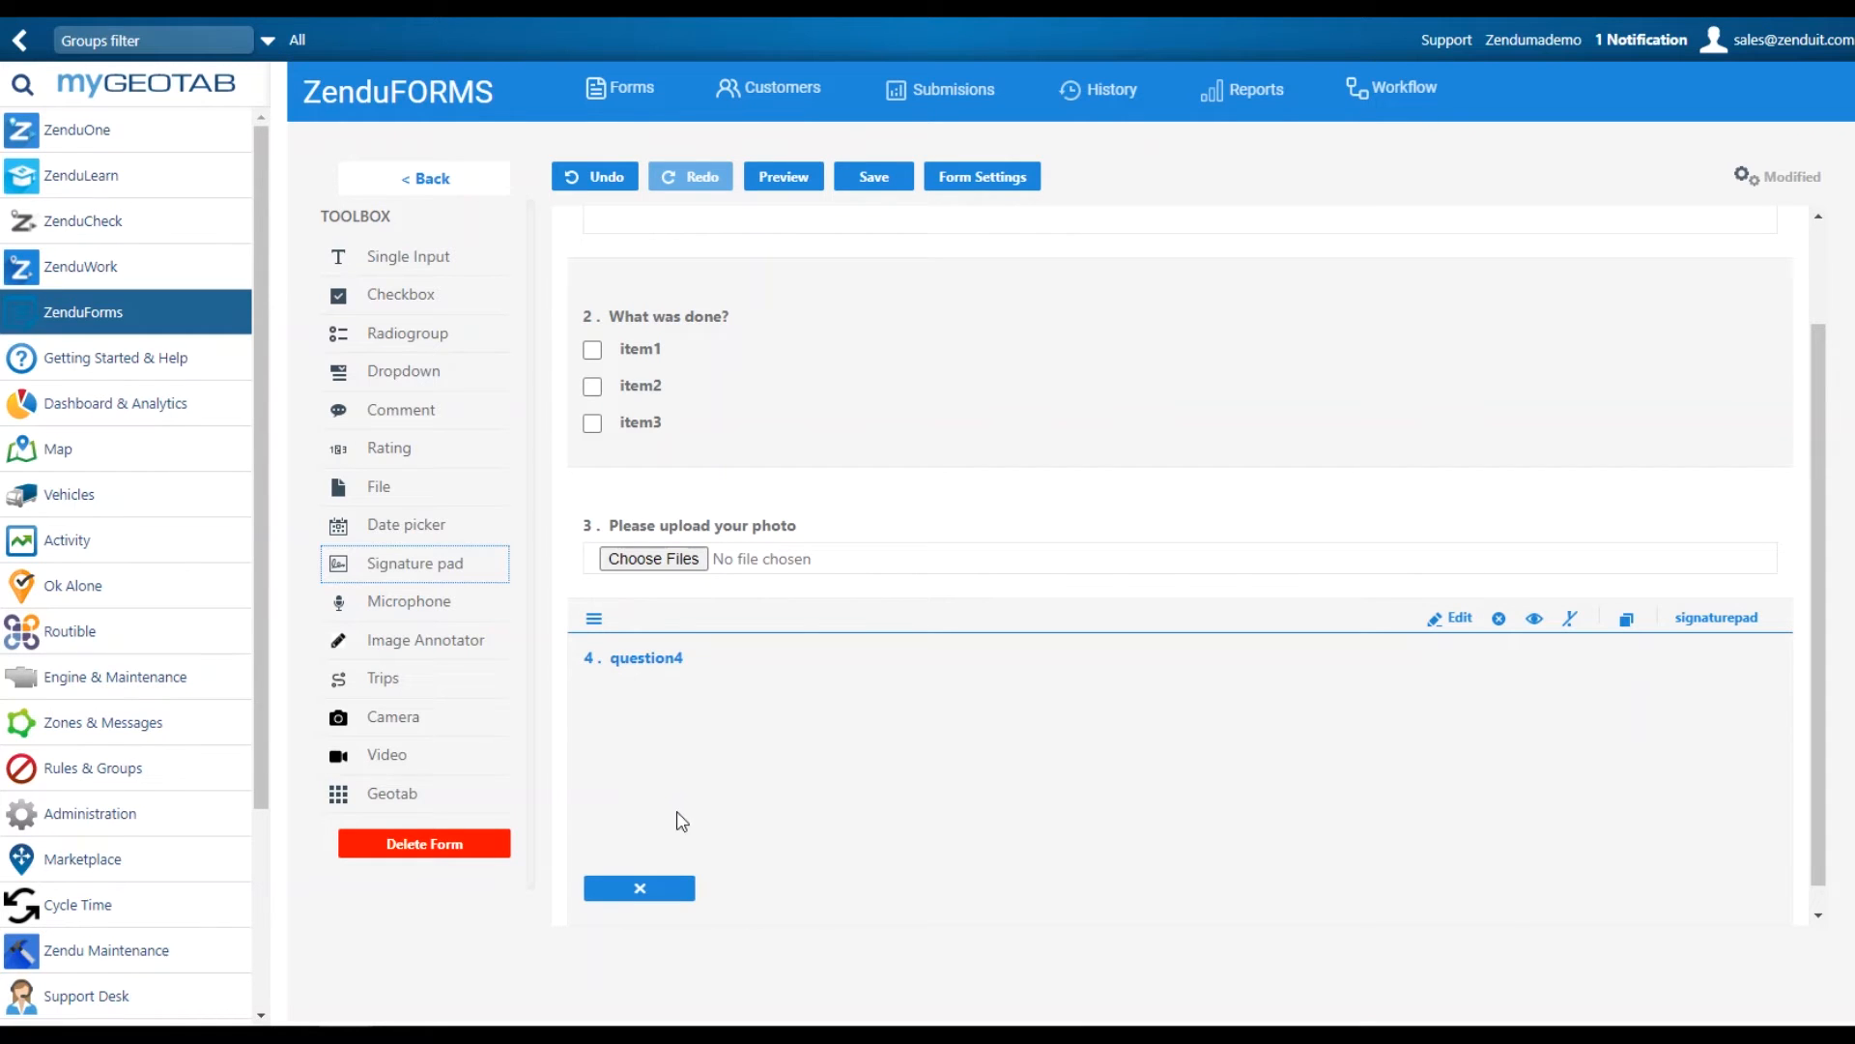
pyautogui.moveTo(386, 792); pyautogui.dragTo(738, 786)
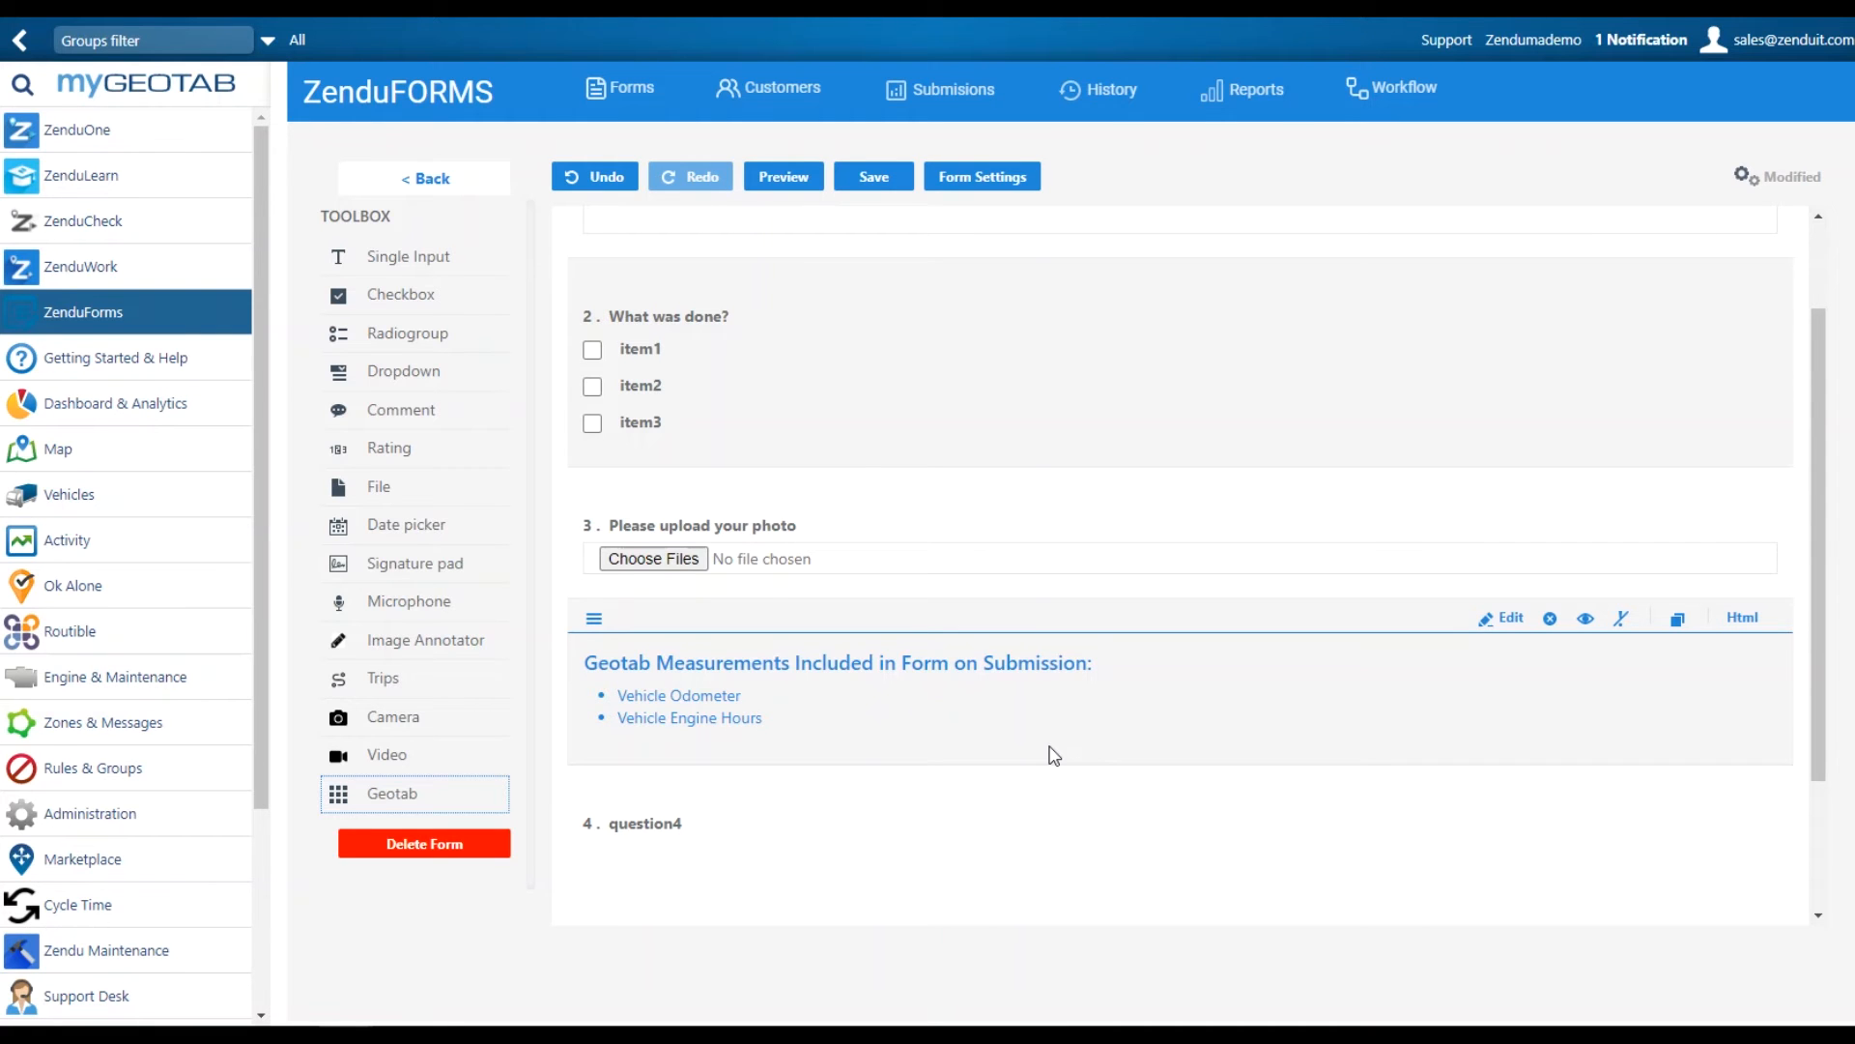
# Save the My Test form so it appears first in the All Forms list
pyautogui.click(377, 483)
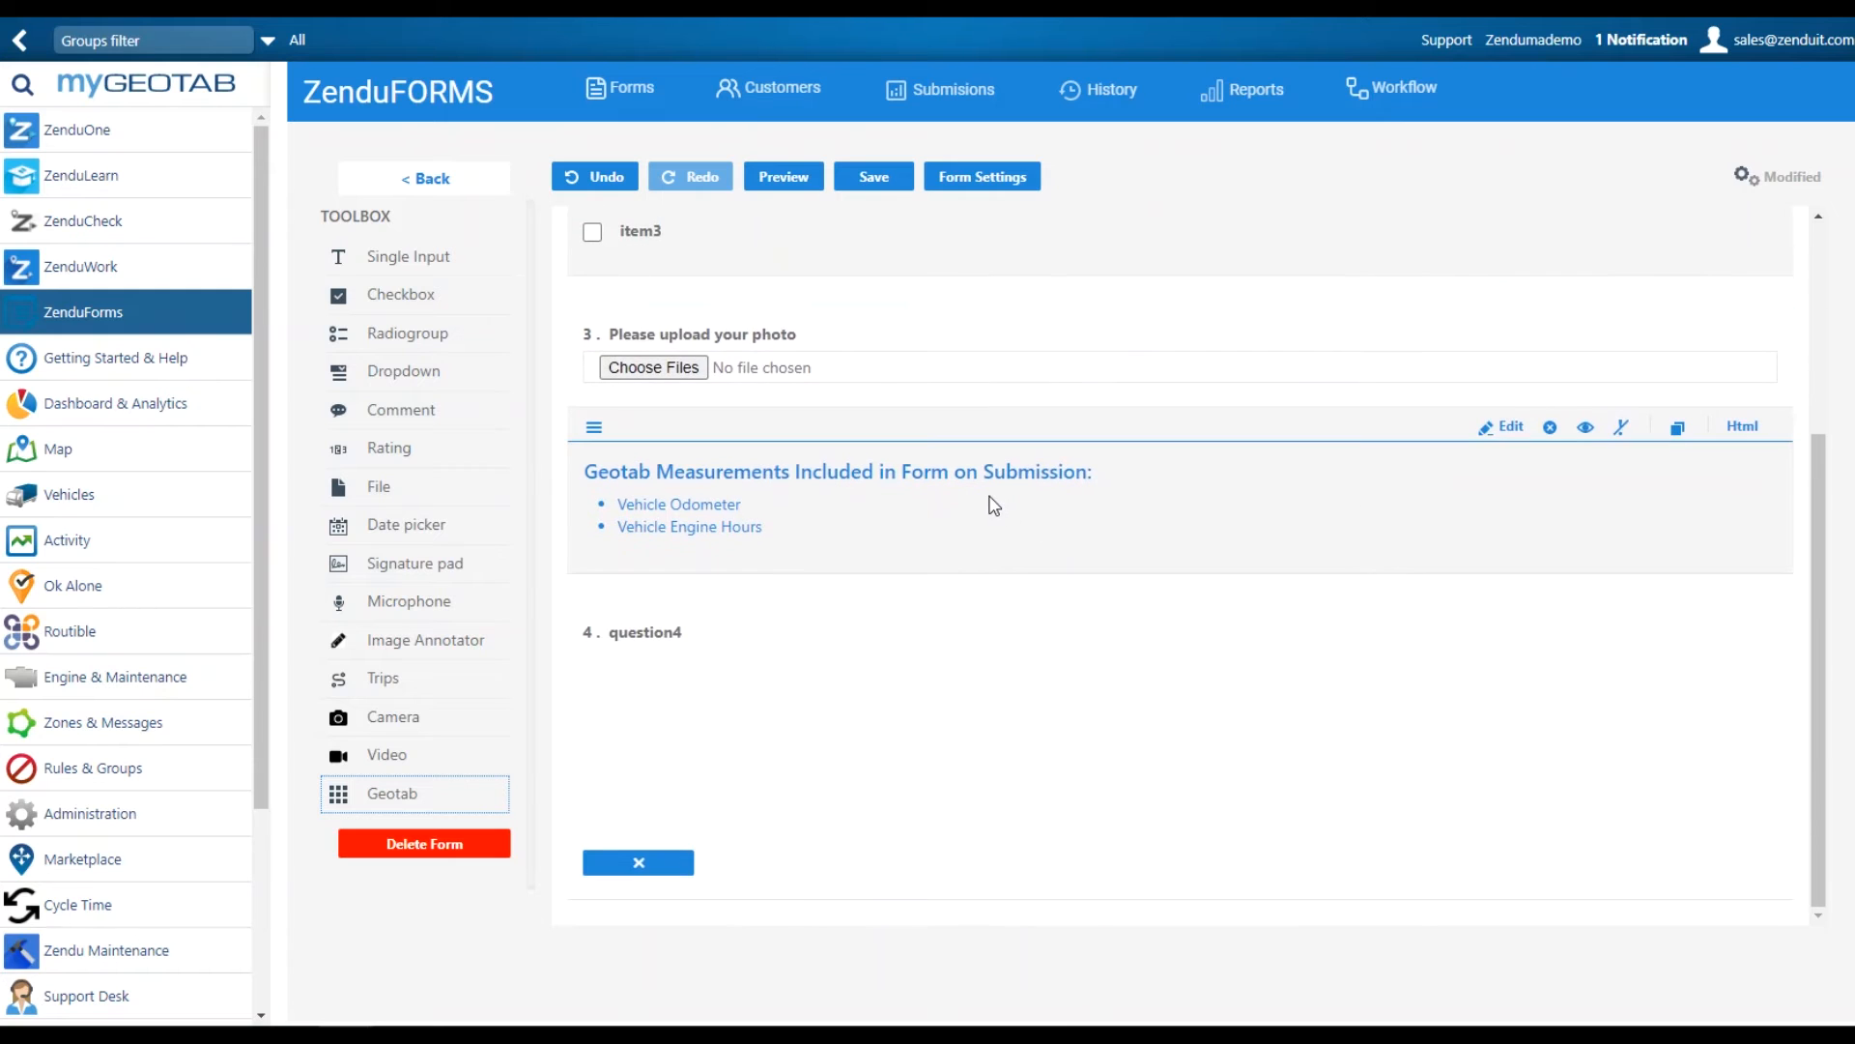
pyautogui.scroll(3, 995, 504)
pyautogui.click(876, 181)
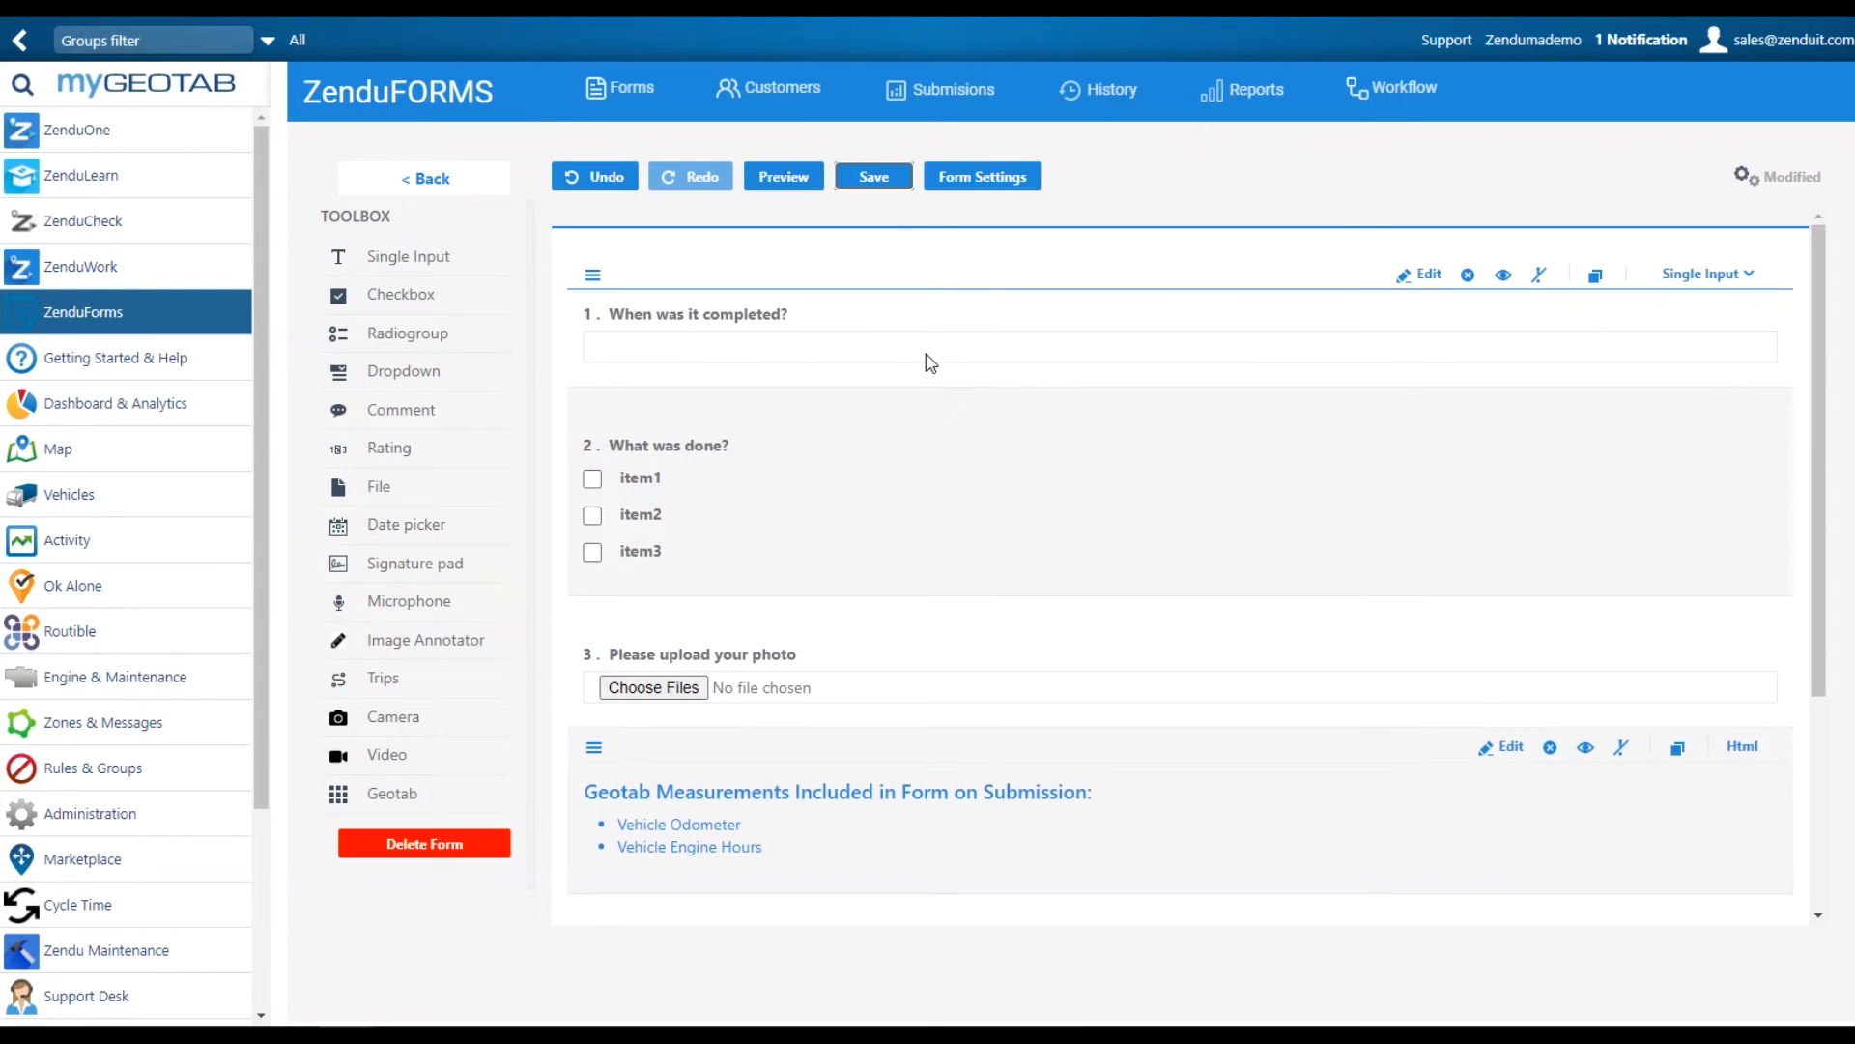
pyautogui.click(874, 180)
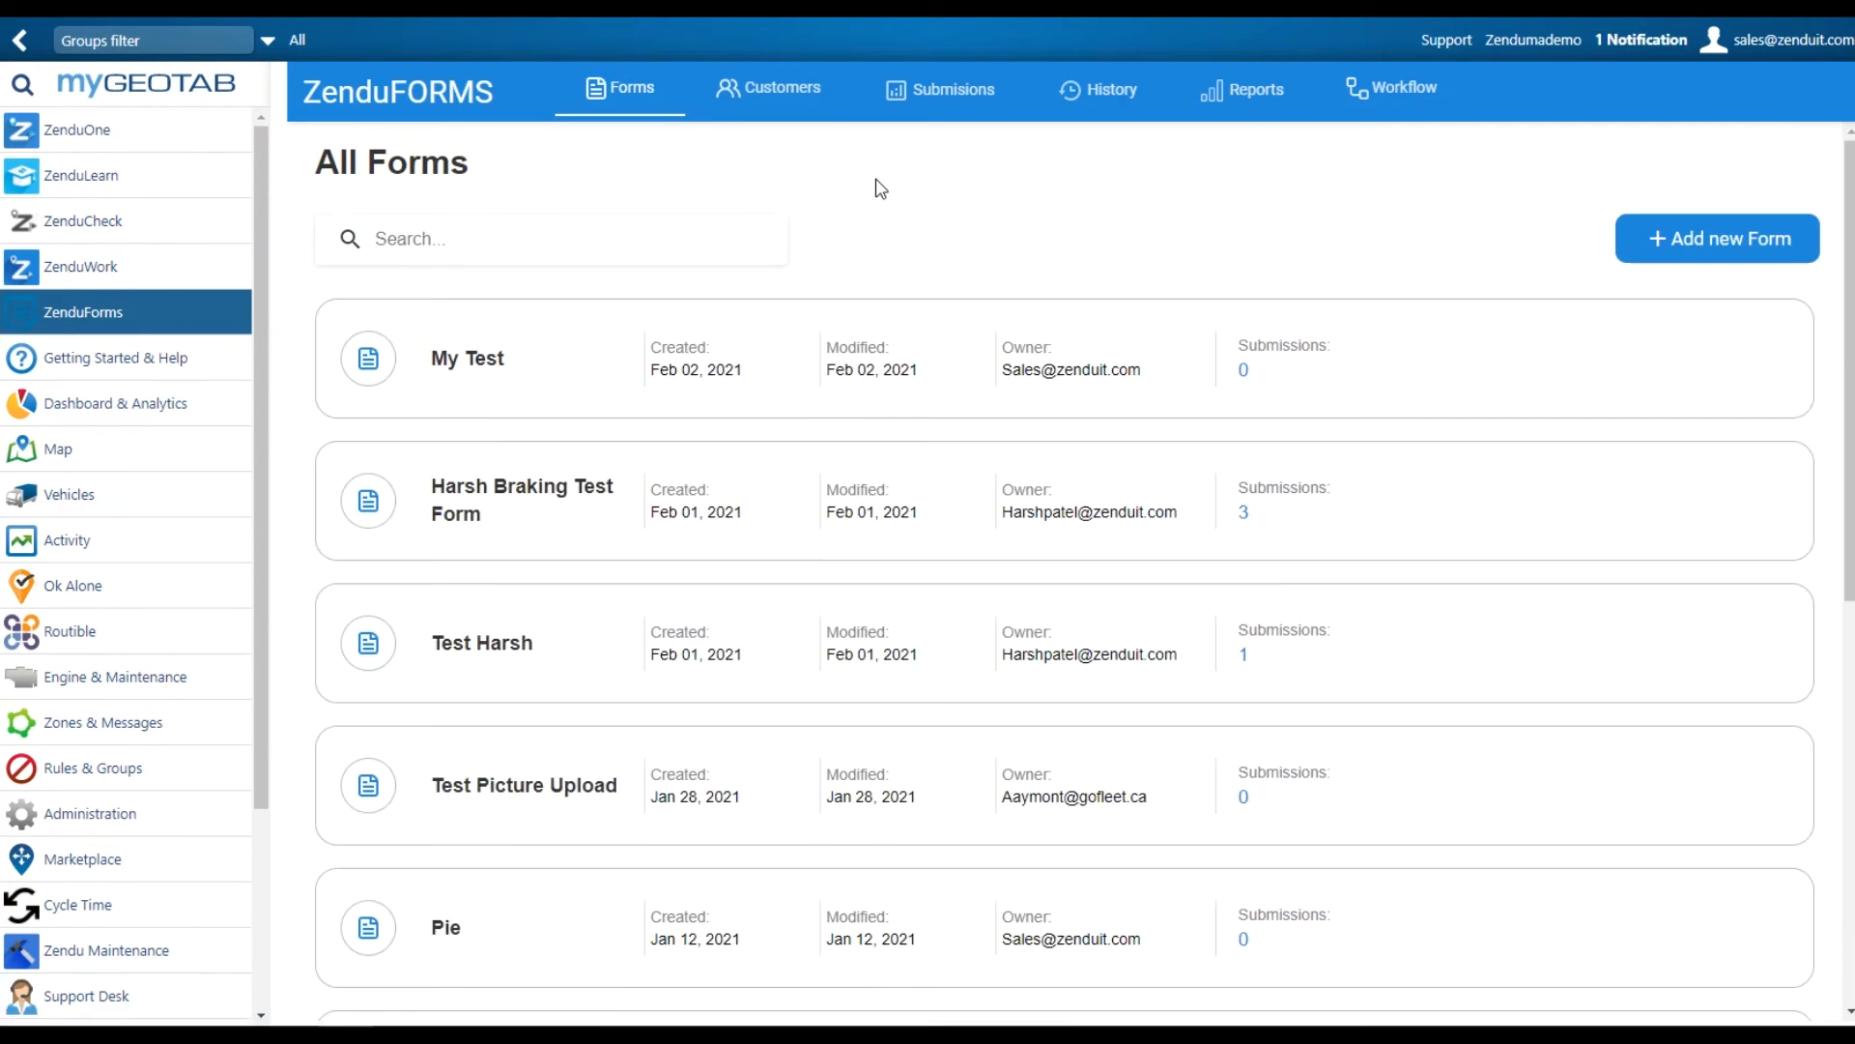
pyautogui.moveTo(484, 413)
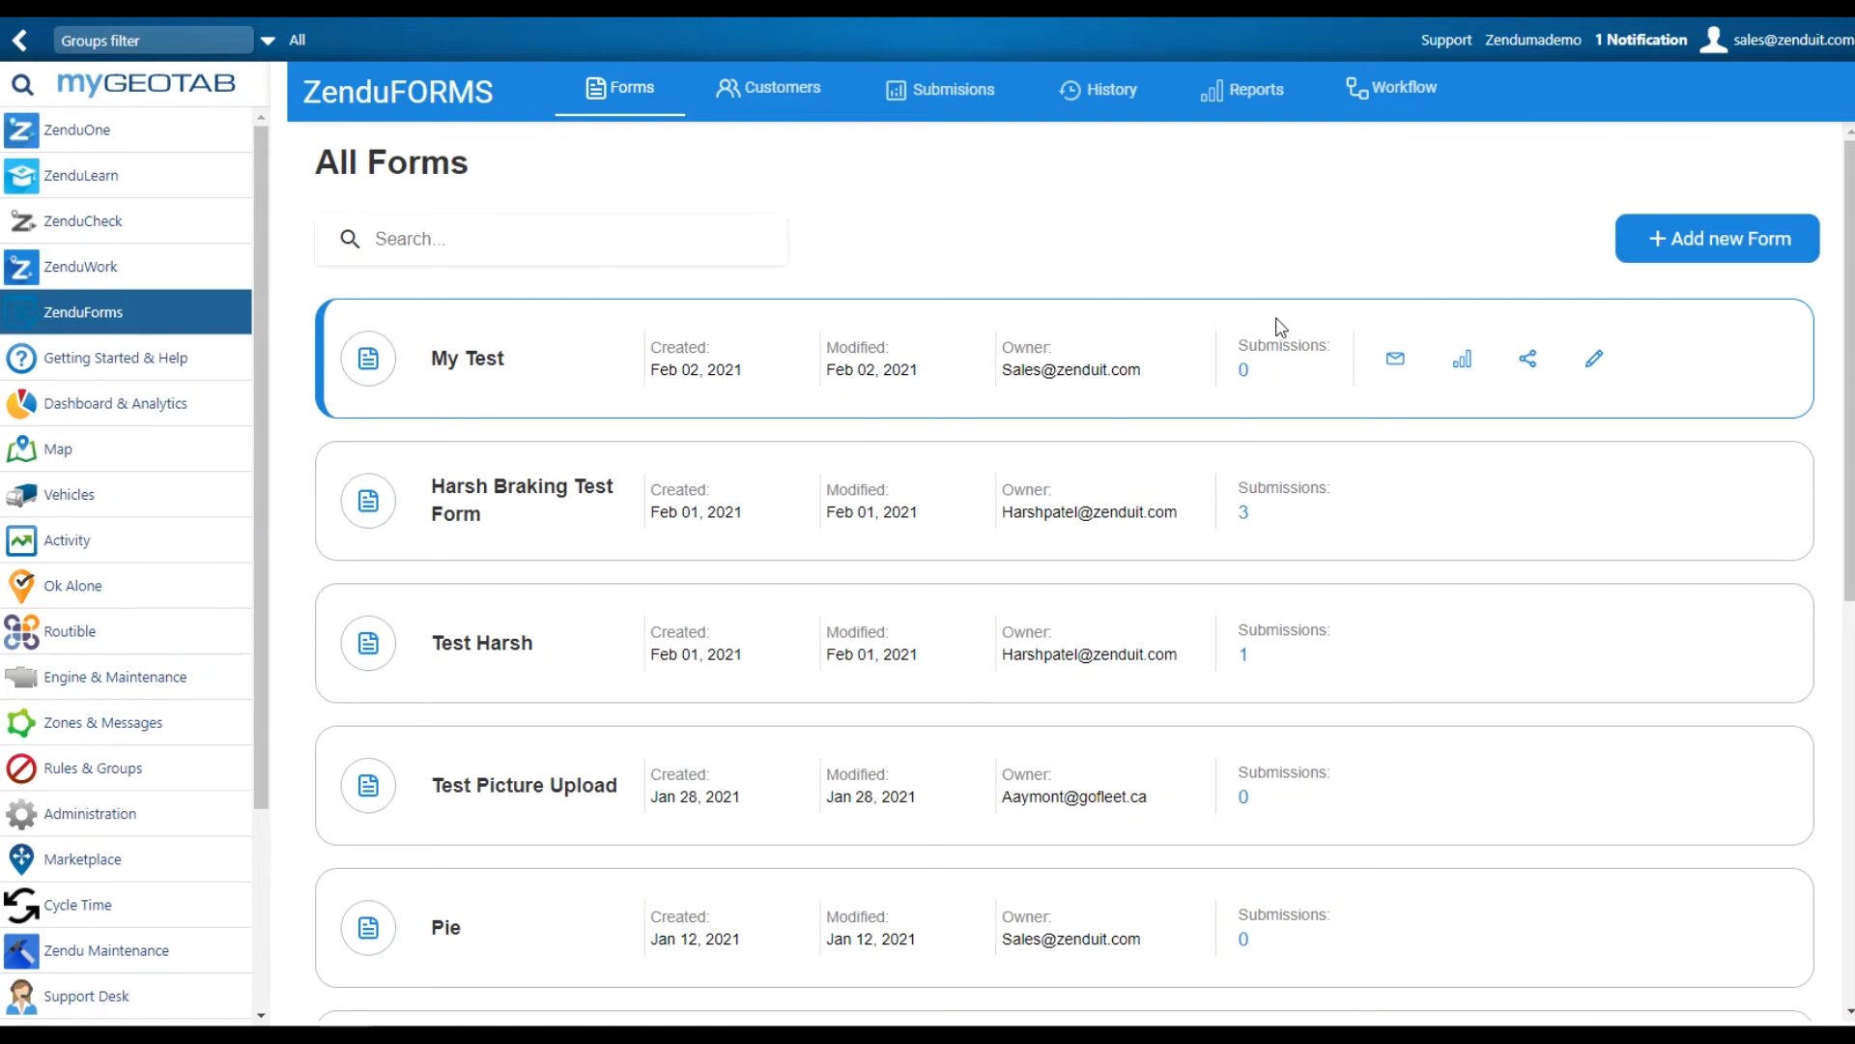
# Start a form task for My Test and assign it to the first matching driver
pyautogui.click(1395, 360)
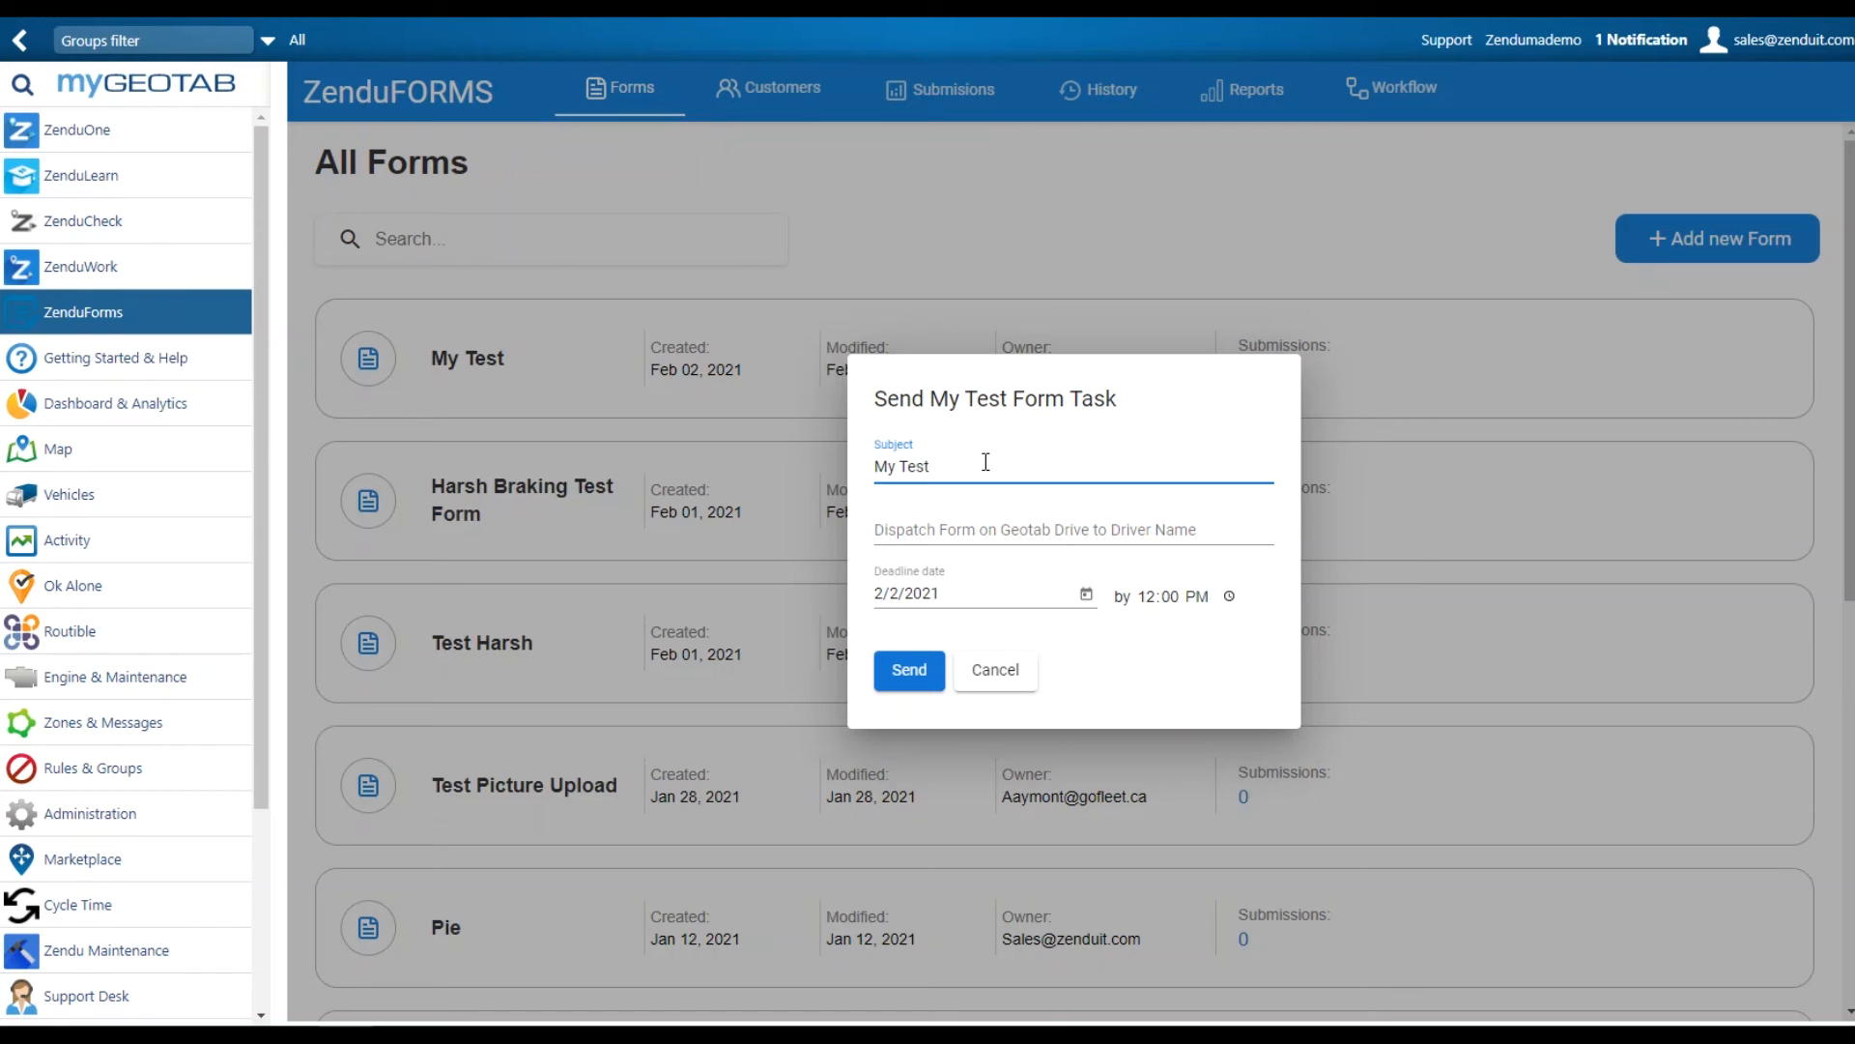
pyautogui.click(1005, 529)
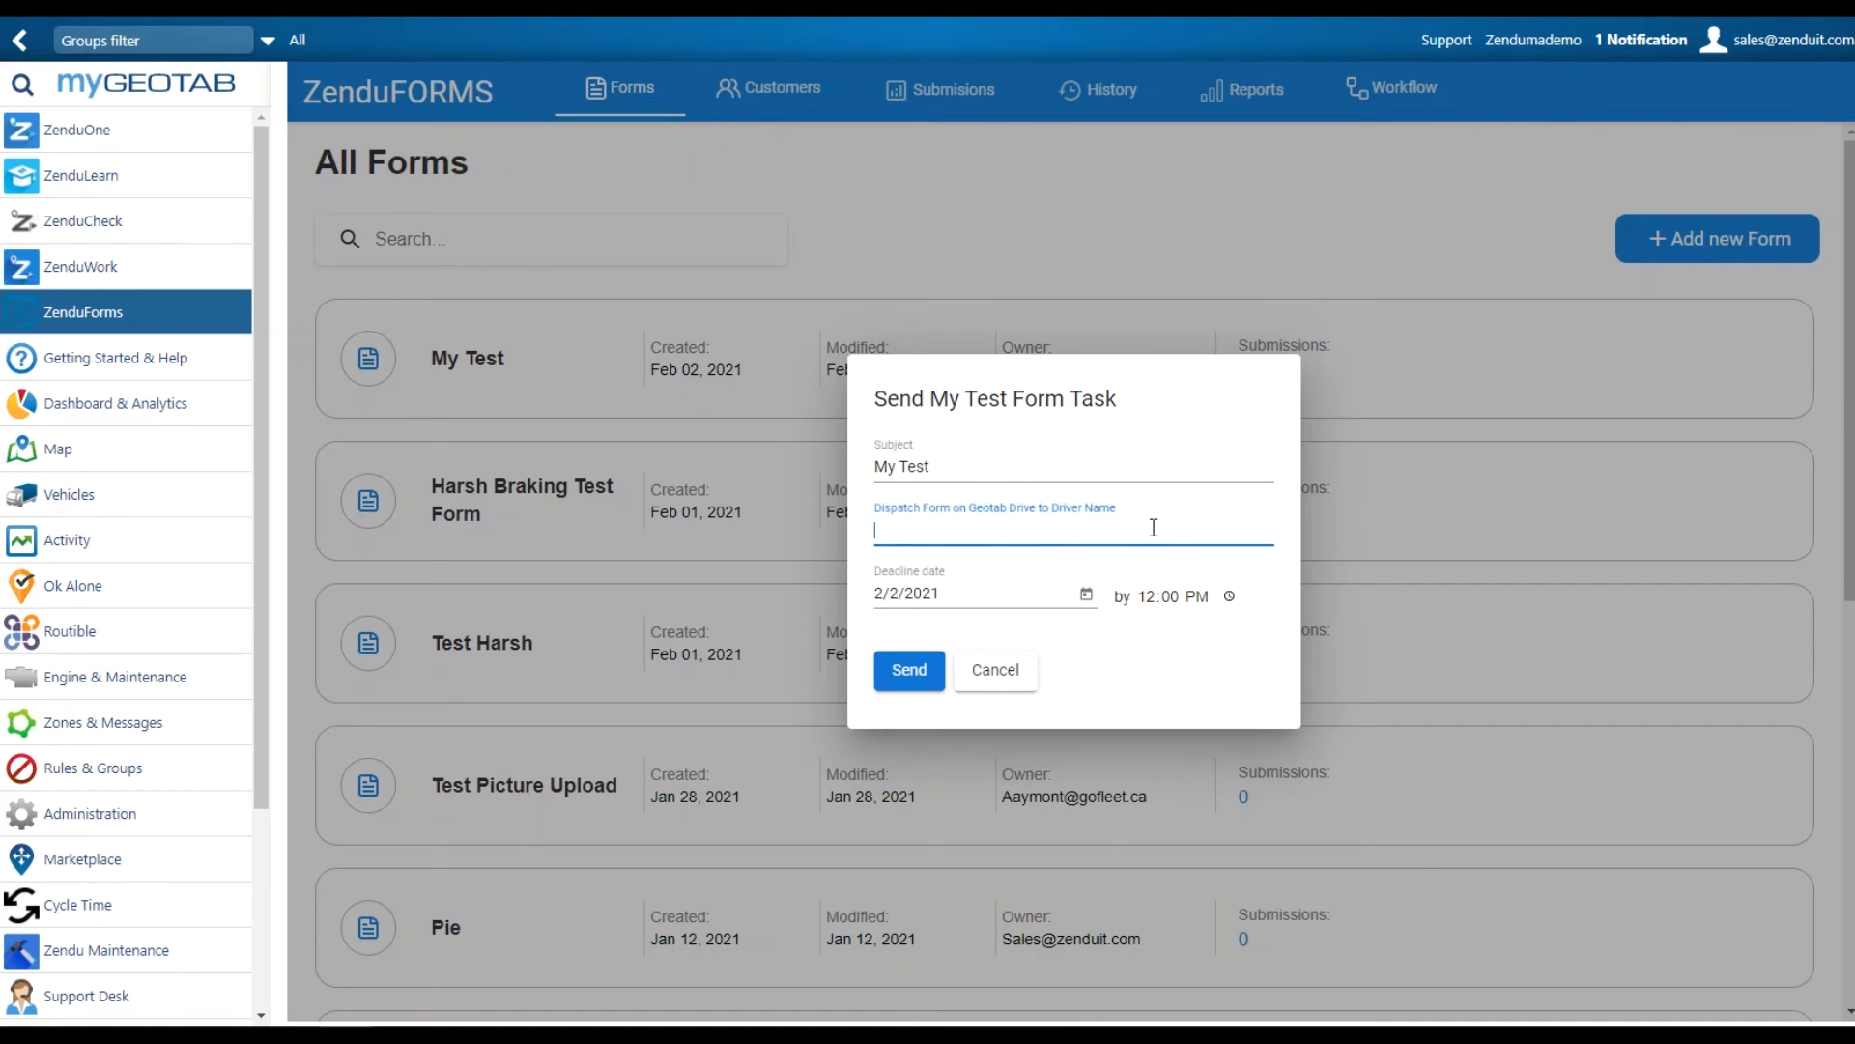
pyautogui.write('more')
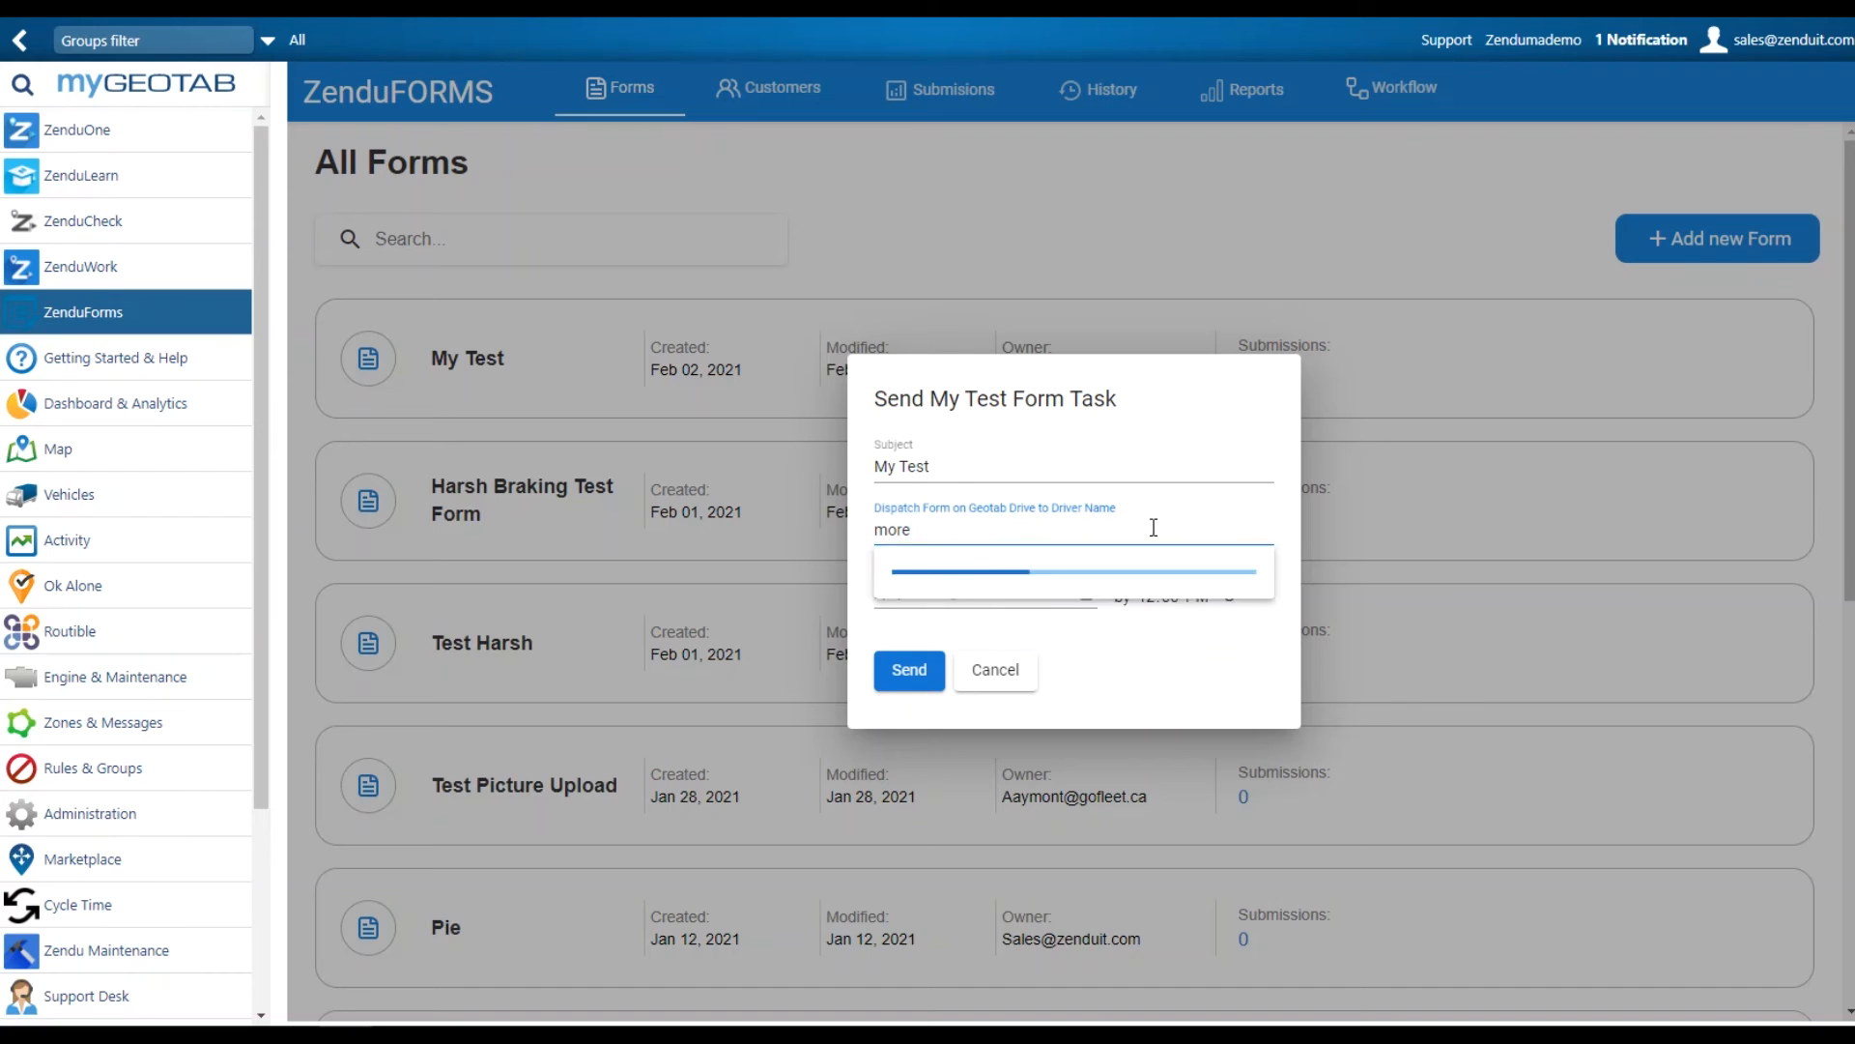
pyautogui.press('BackSpace')
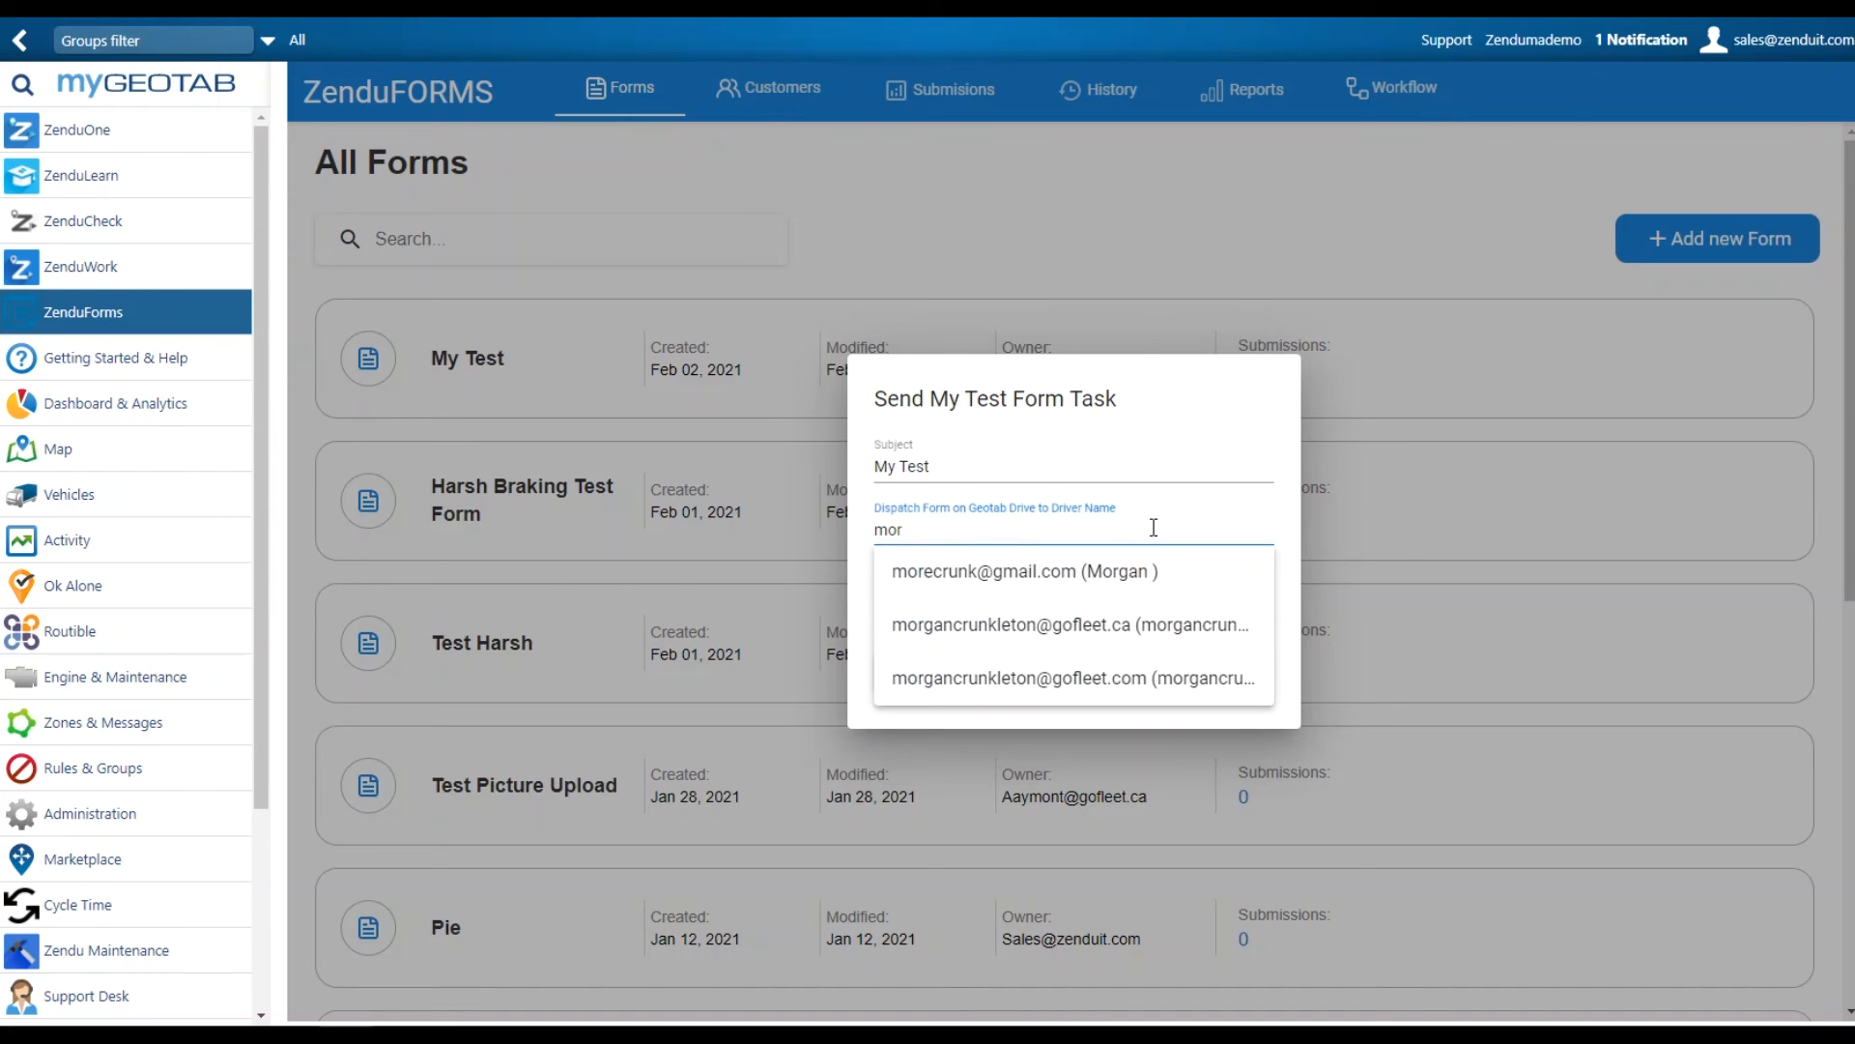
pyautogui.click(938, 574)
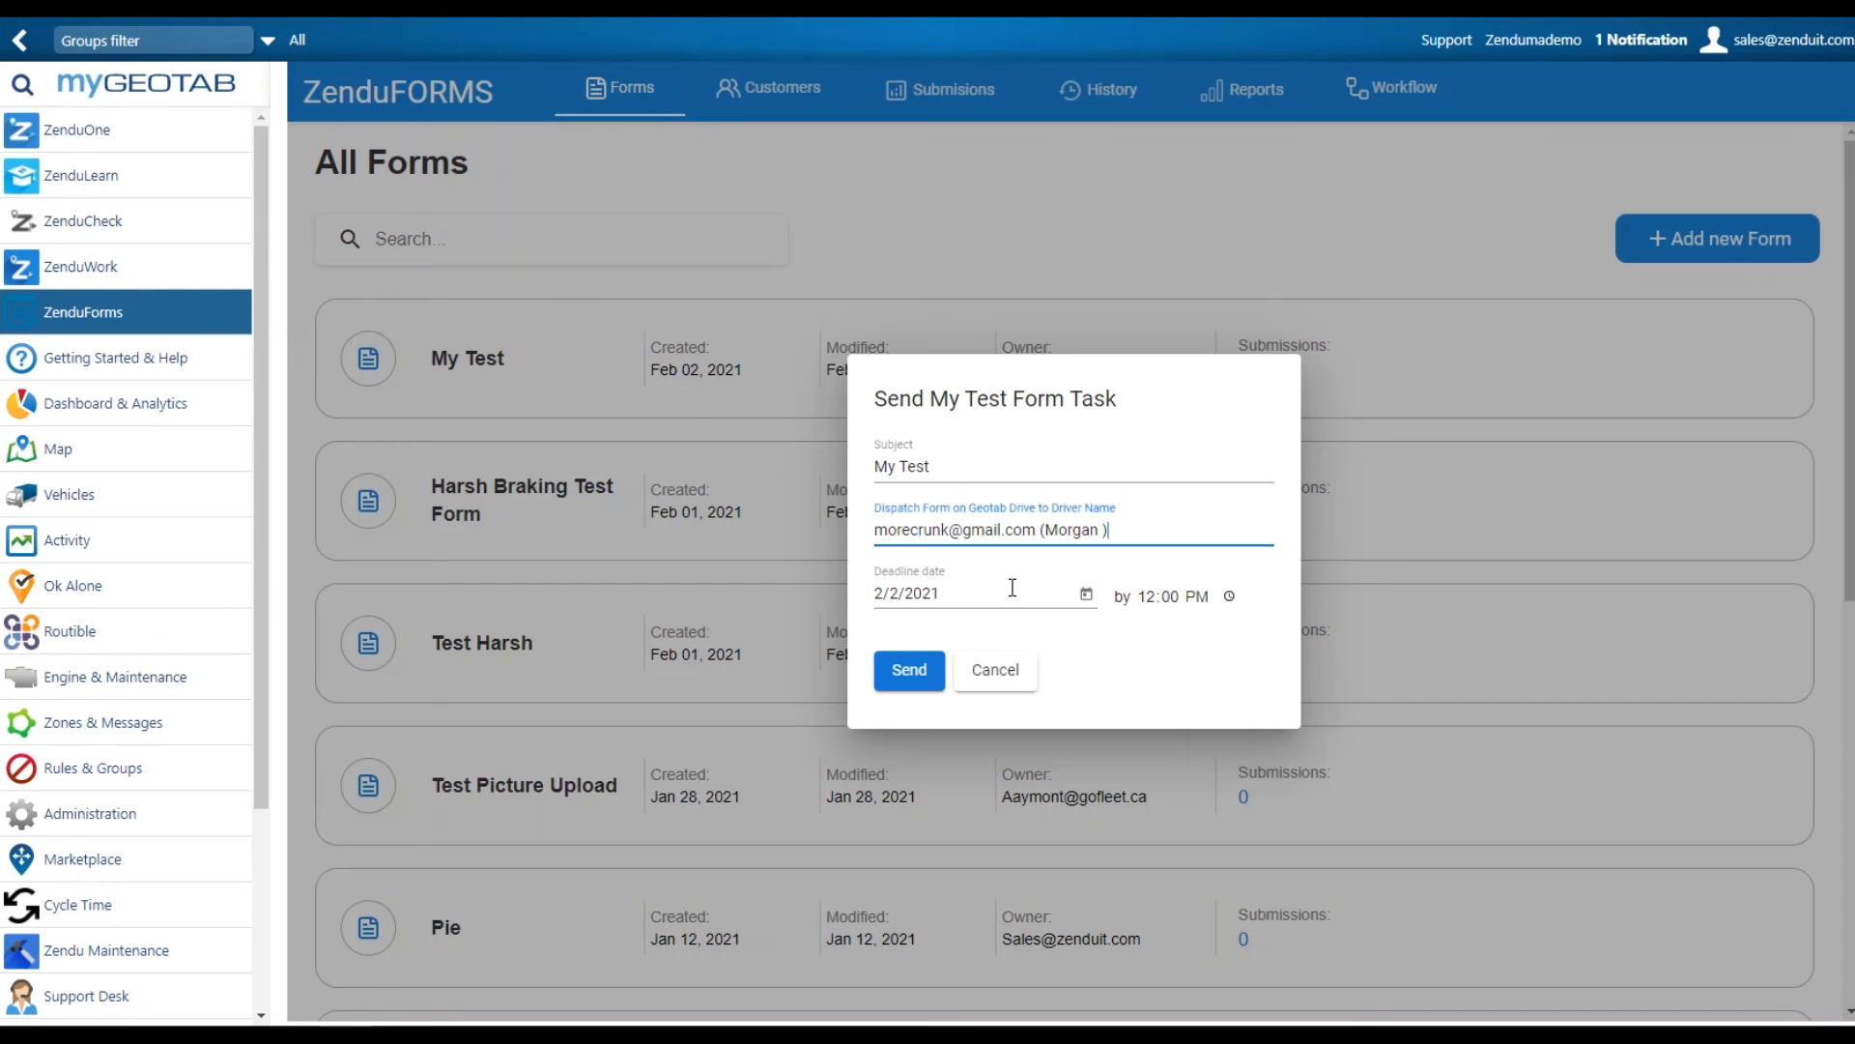
# Set the task deadline to 2/3/2021 and send it
pyautogui.click(1086, 593)
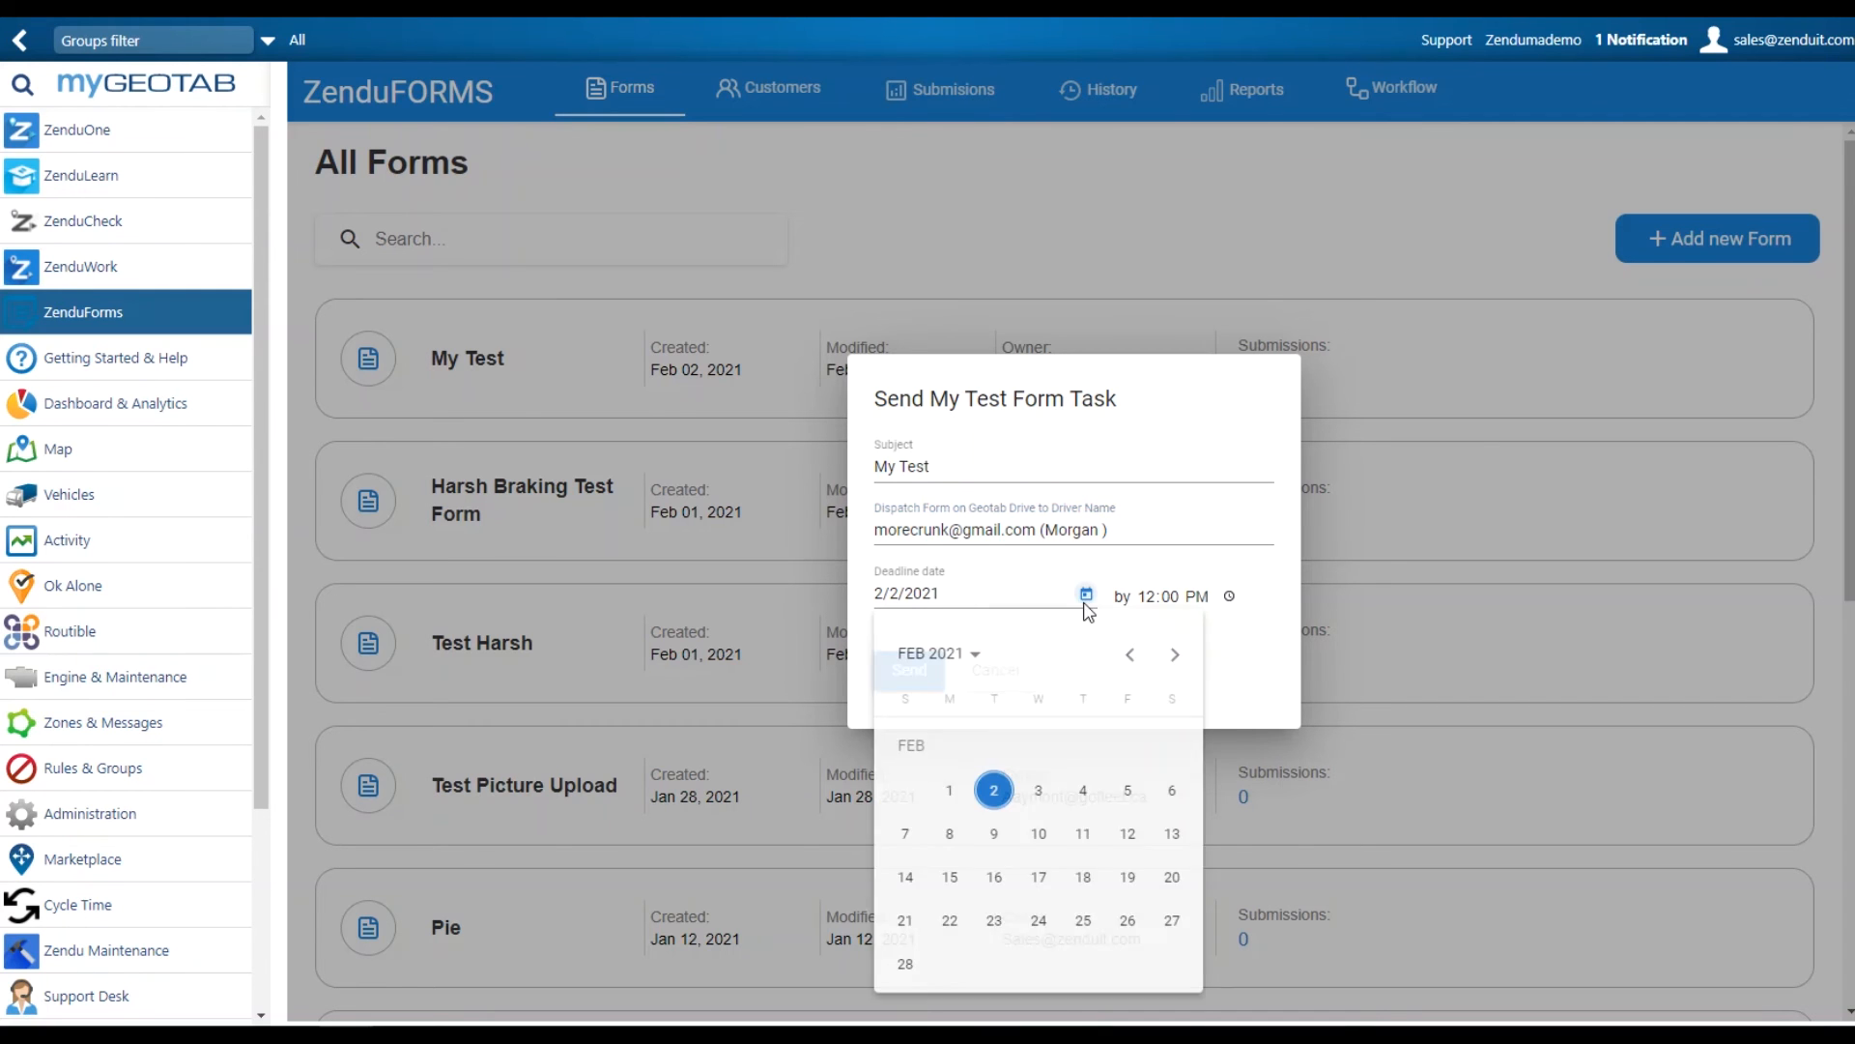
pyautogui.click(1034, 794)
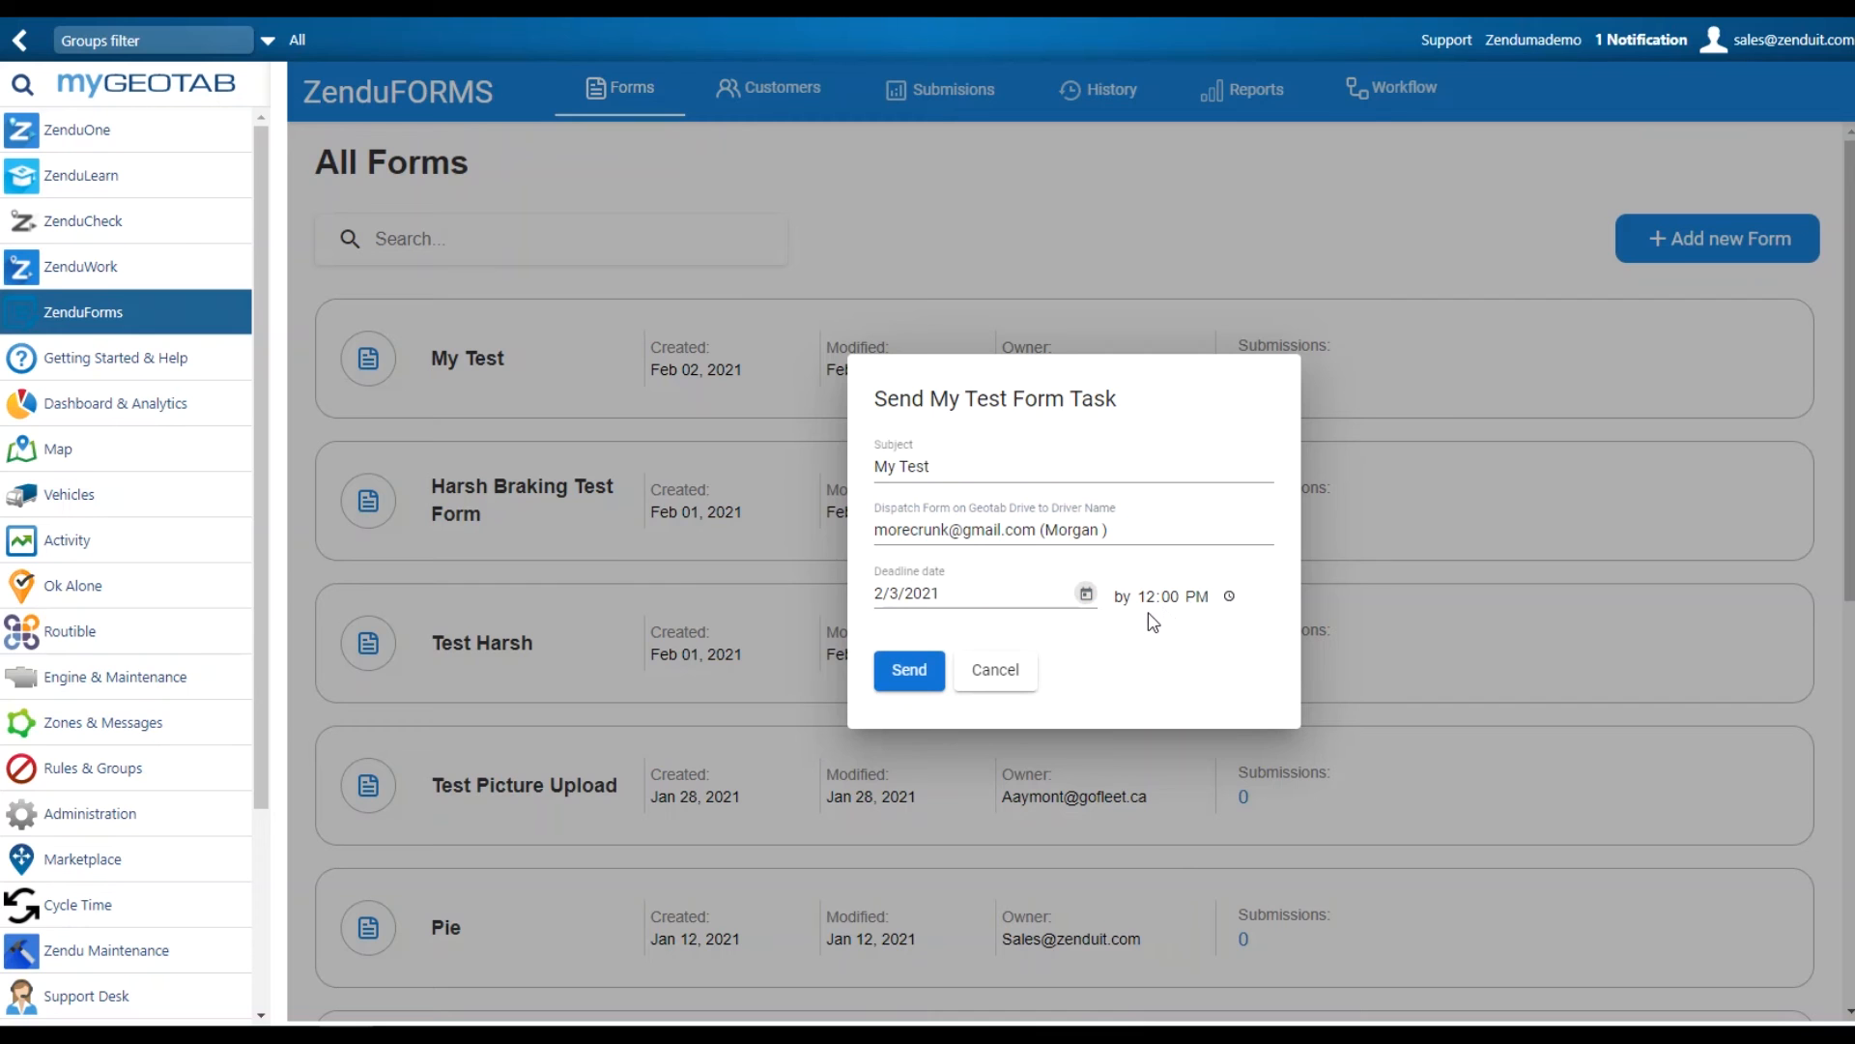
pyautogui.click(902, 673)
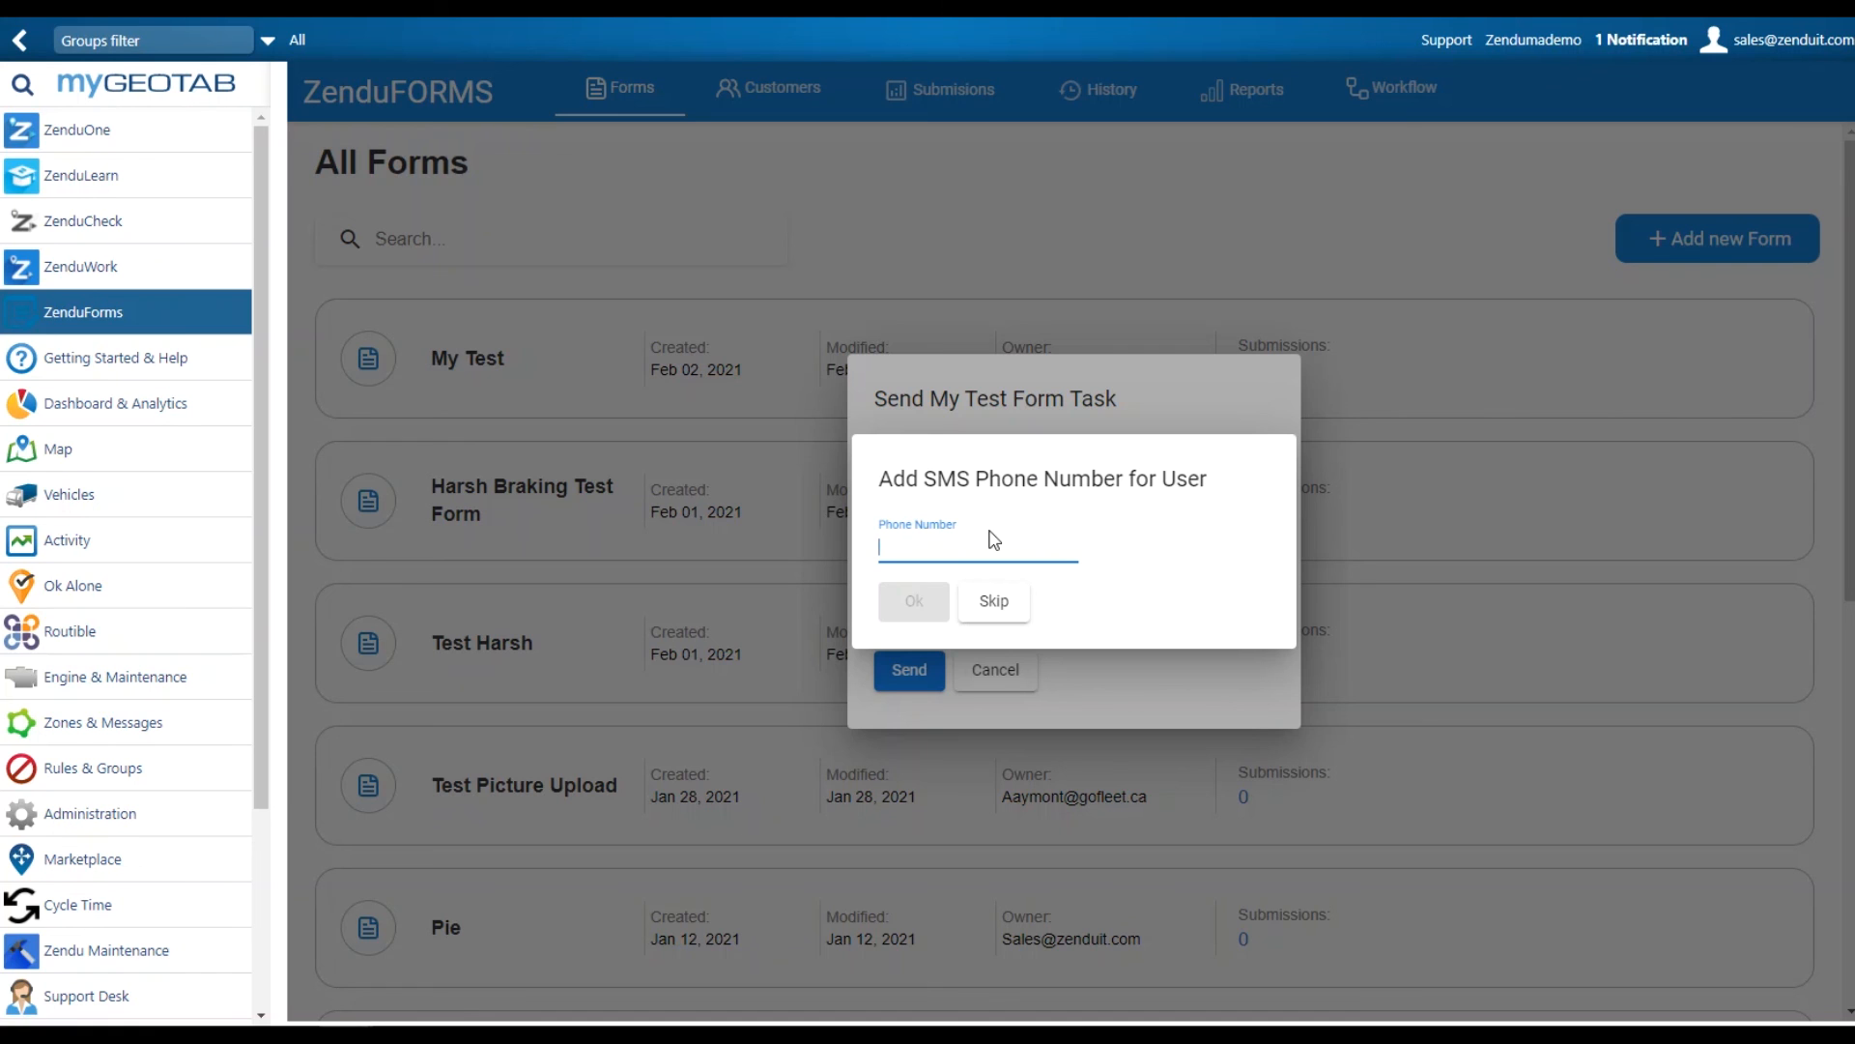
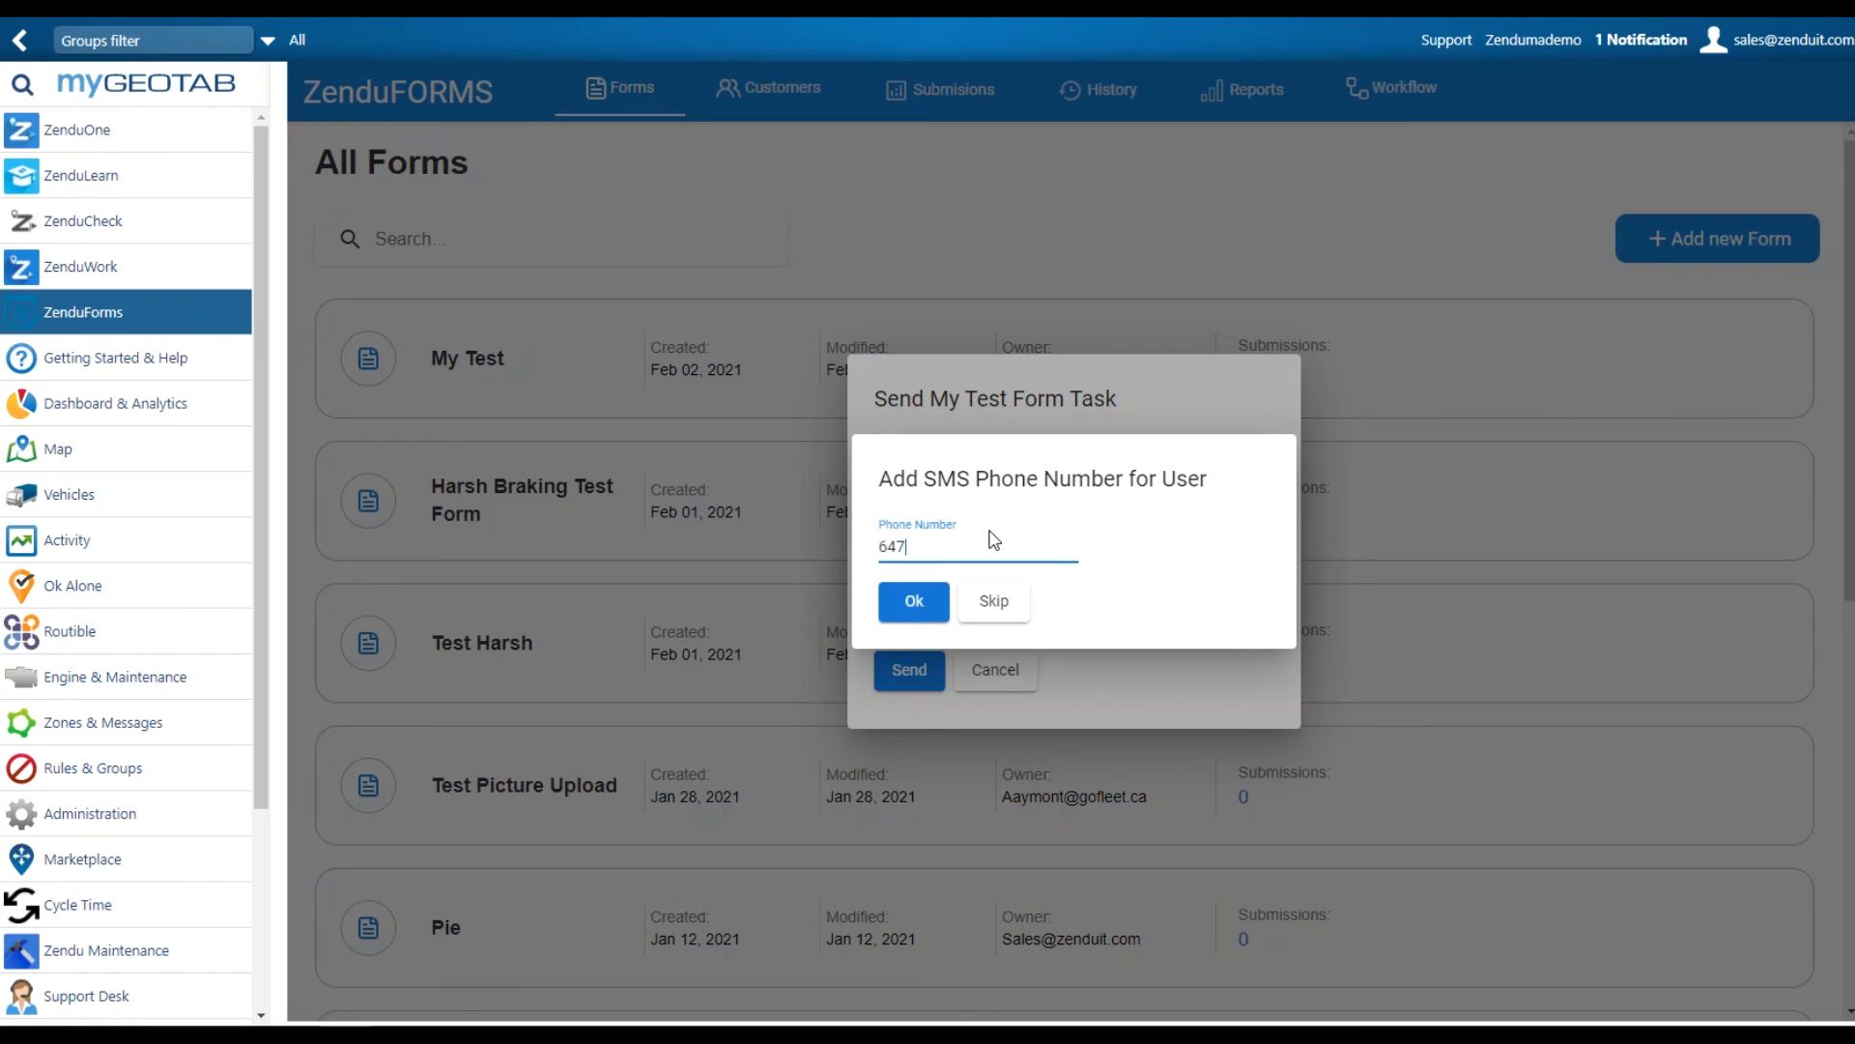
# Enter the driver's SMS phone number and confirm to dispatch the task
pyautogui.click(915, 600)
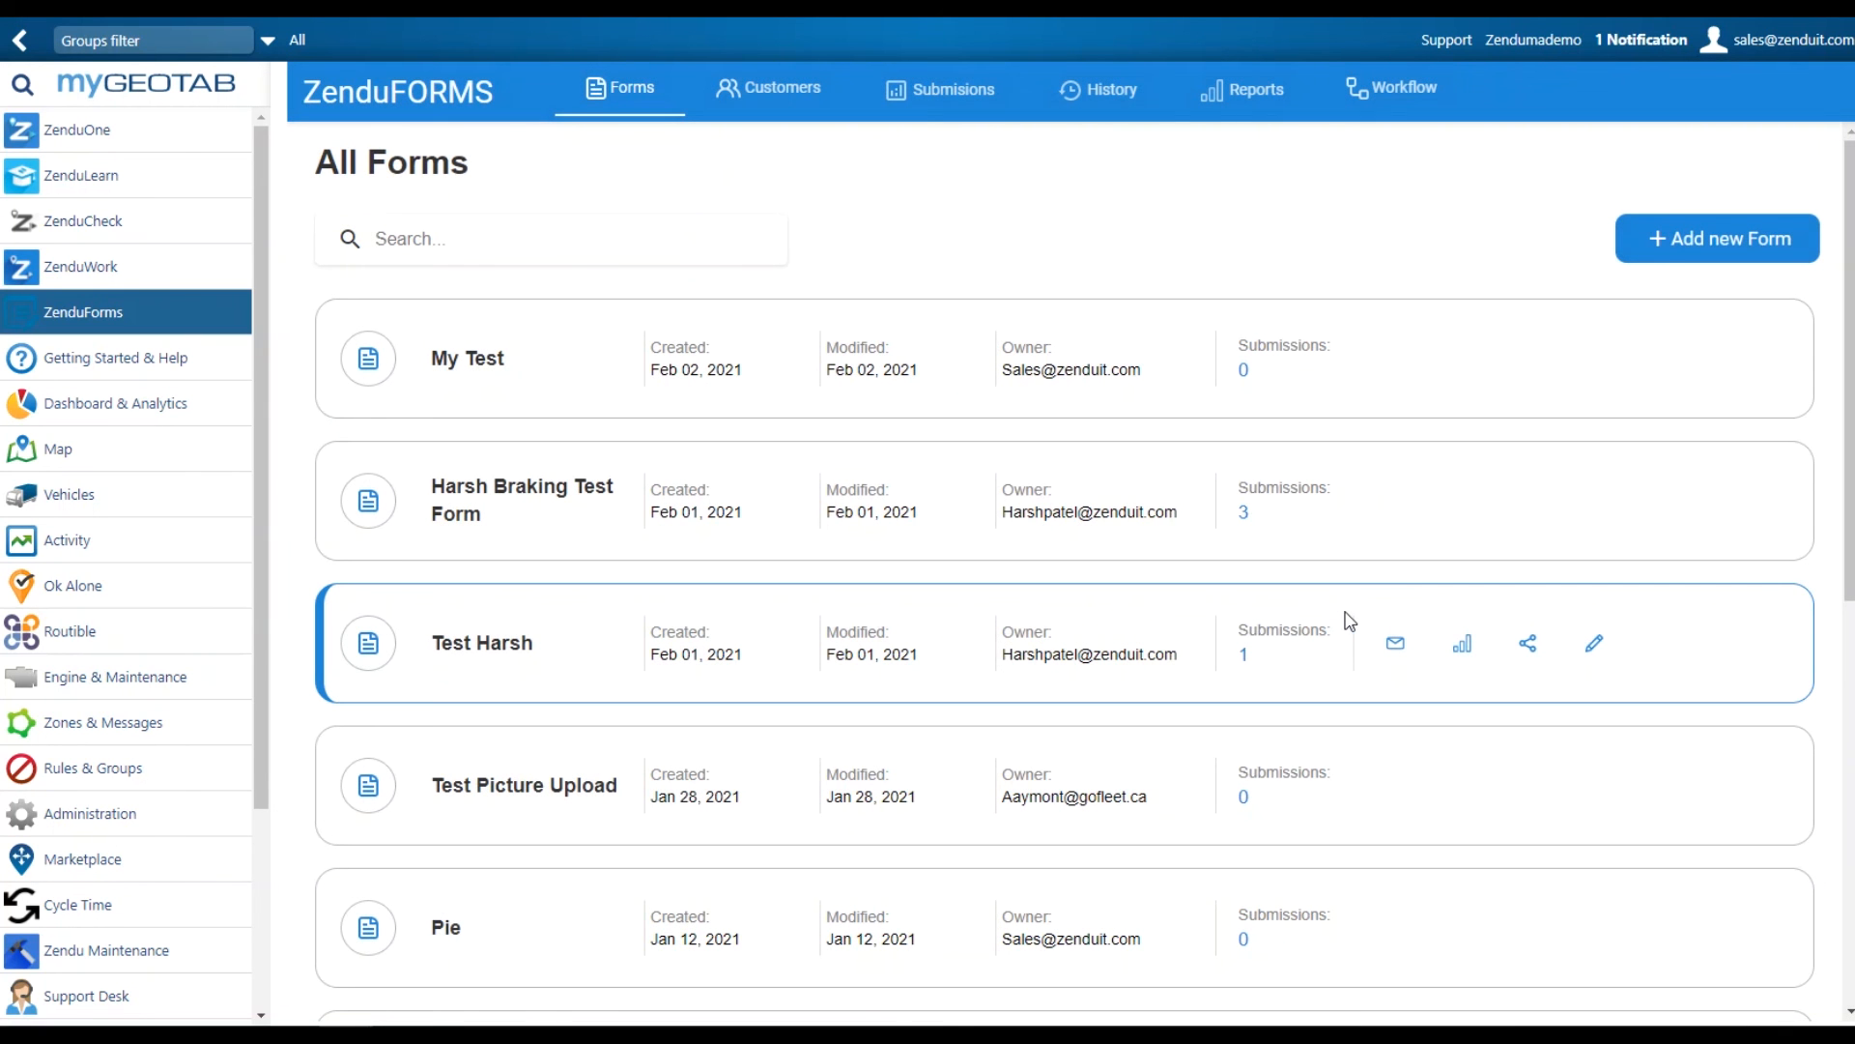